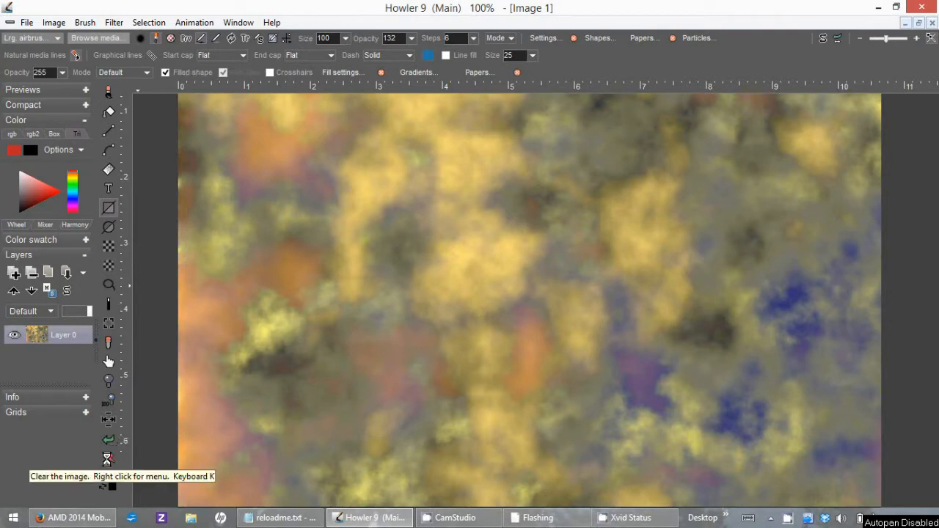
Step: Clear the image to black and start the Plasma noise render filter on it
left_click(110, 457)
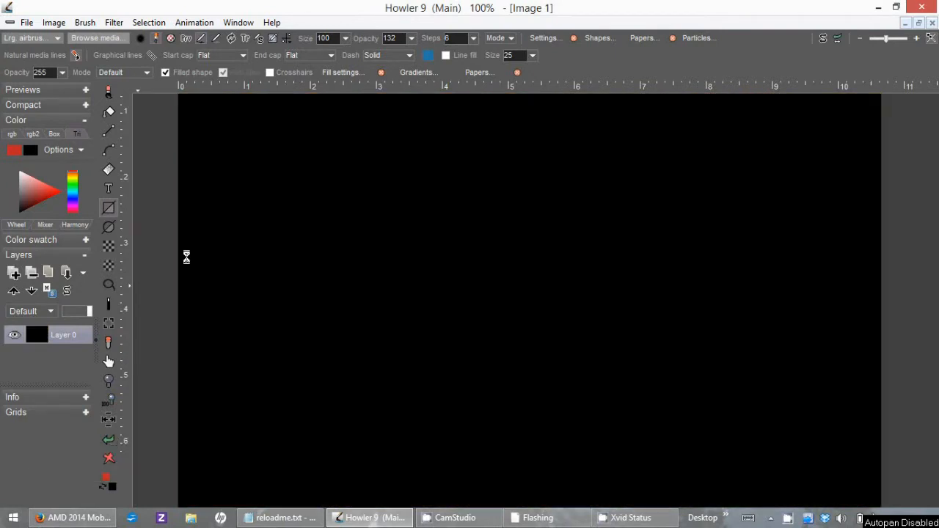
left_click(125, 21)
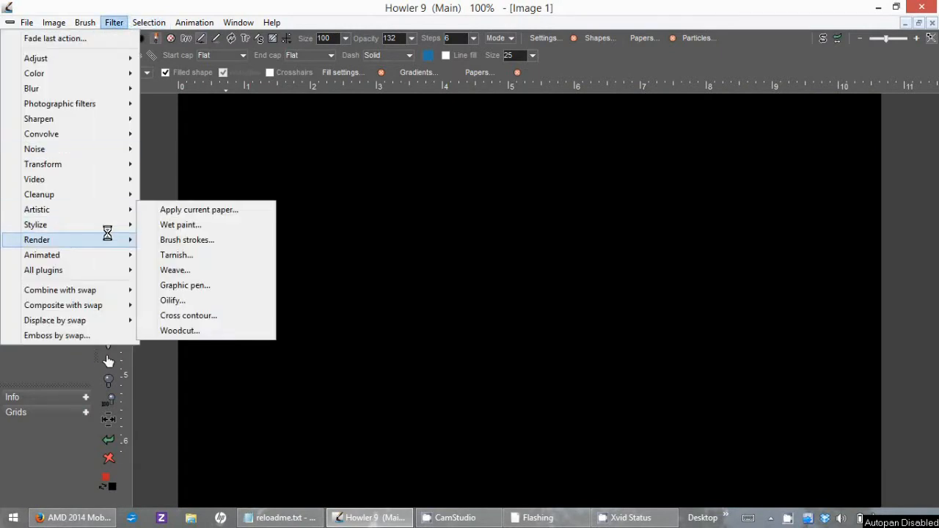
mouse_move(144, 237)
left_click(148, 238)
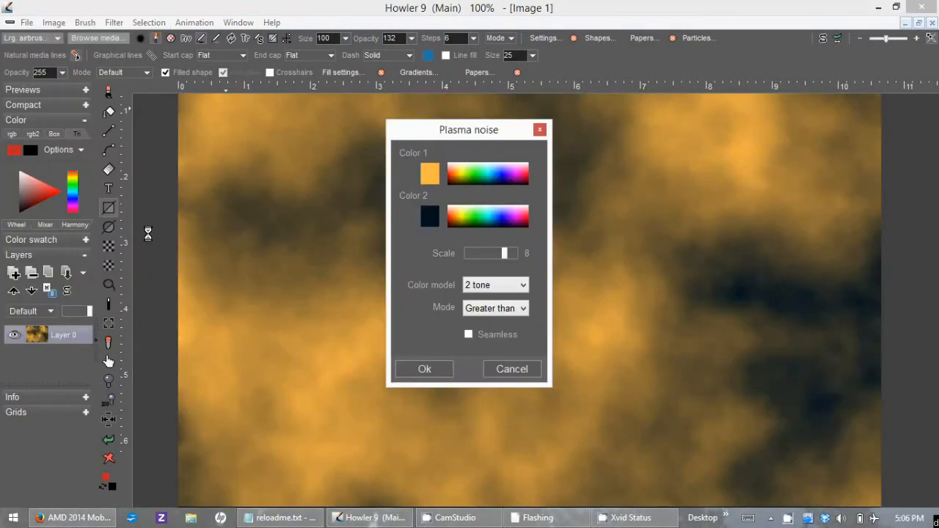
left_click_drag(507, 131, 602, 134)
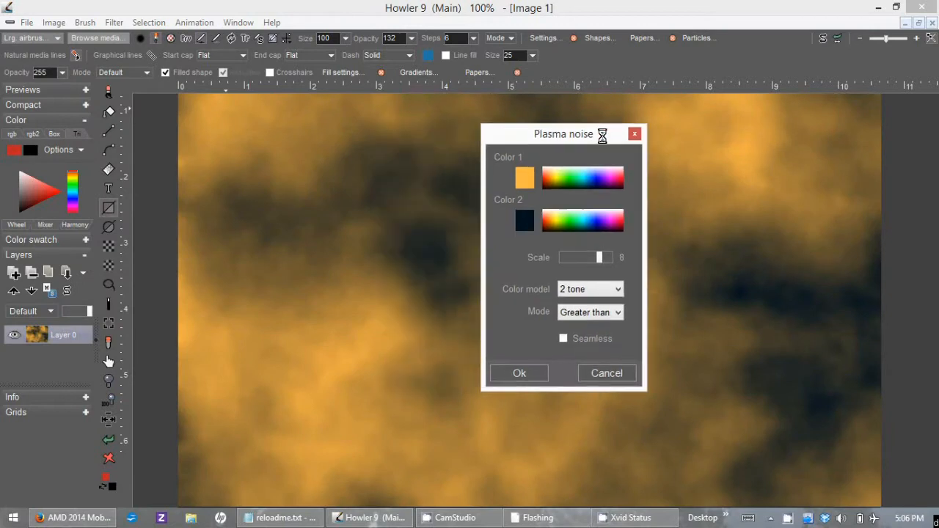
Step: Set the plasma's color 1 to pale cream, color 2 to medium blue and the scale to 7
left_click(551, 166)
left_click(549, 168)
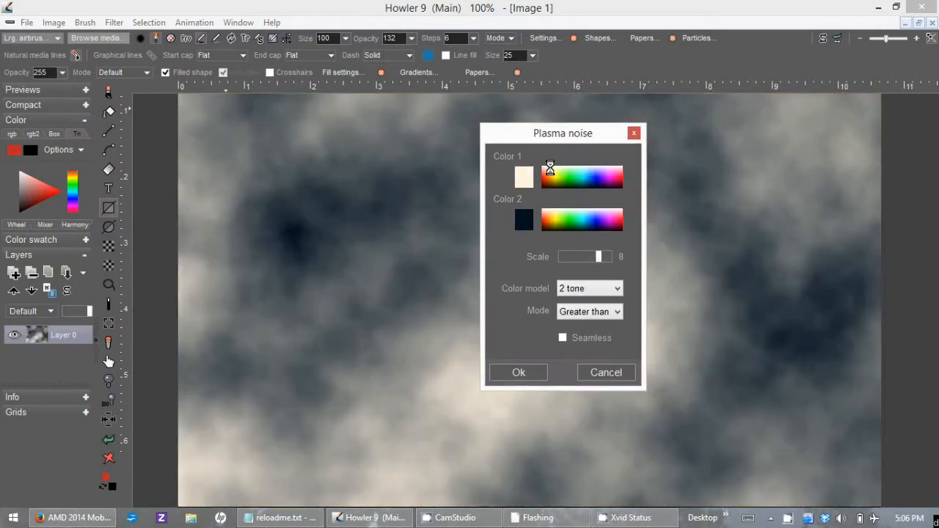
left_click(587, 223)
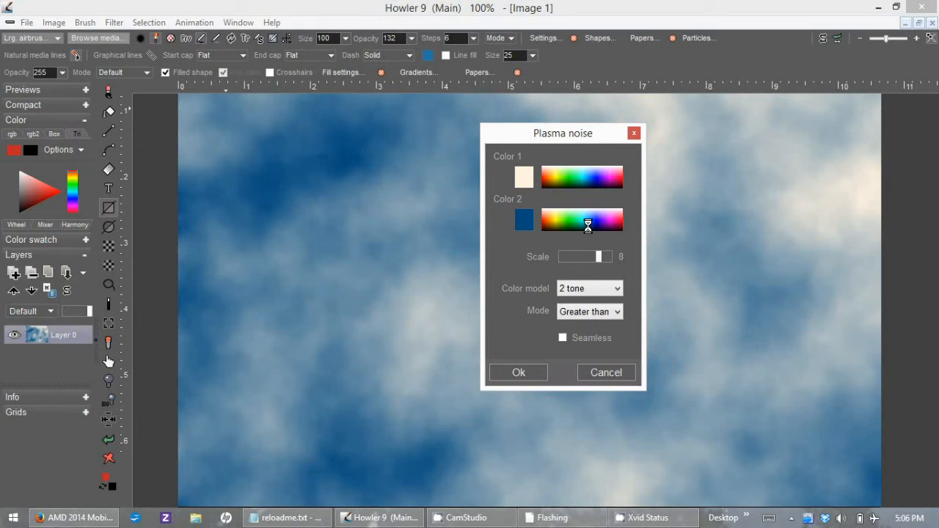
left_click_drag(584, 140, 687, 138)
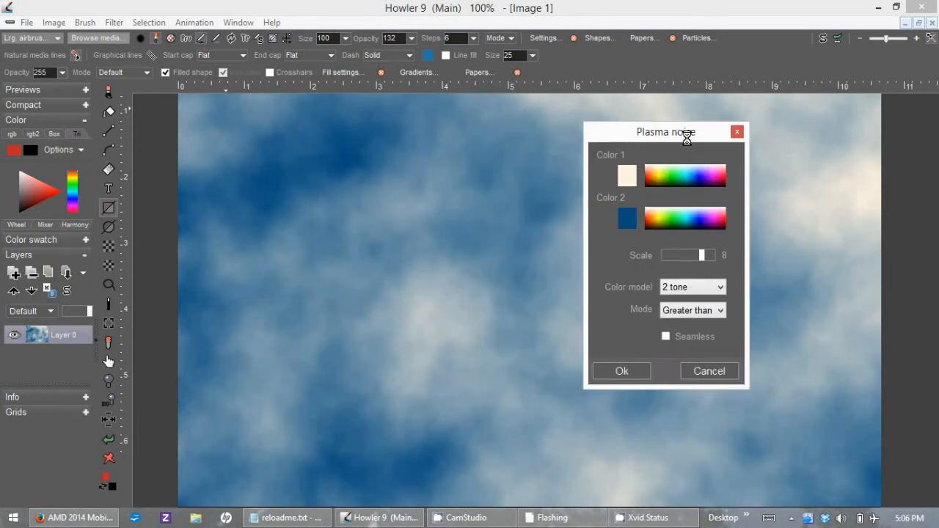
left_click_drag(701, 254, 698, 255)
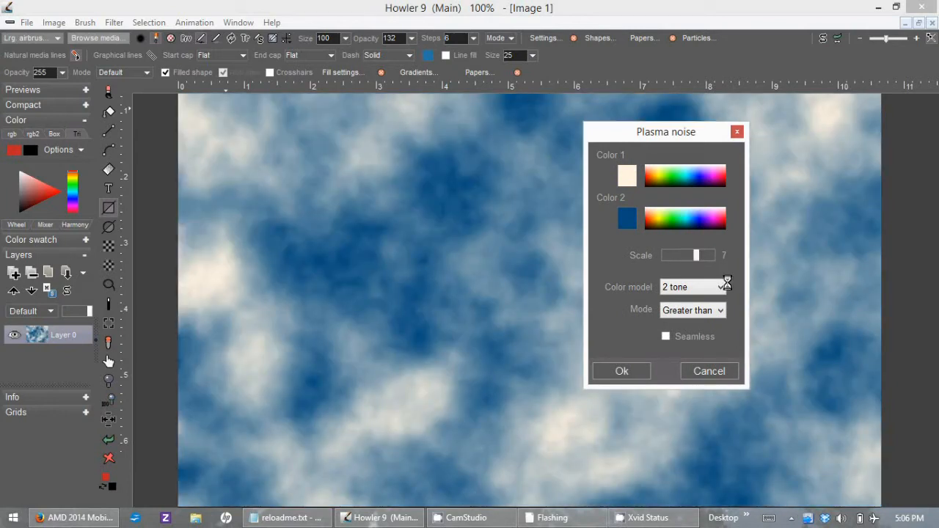
Step: Try the RGB color model for the plasma noise and return it to 2 tone
left_click(724, 286)
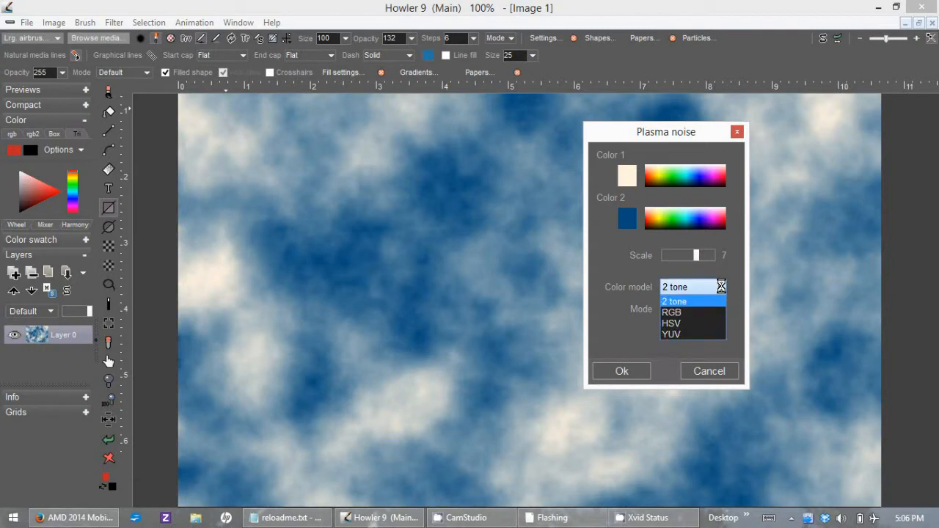
key("Down")
key("Return")
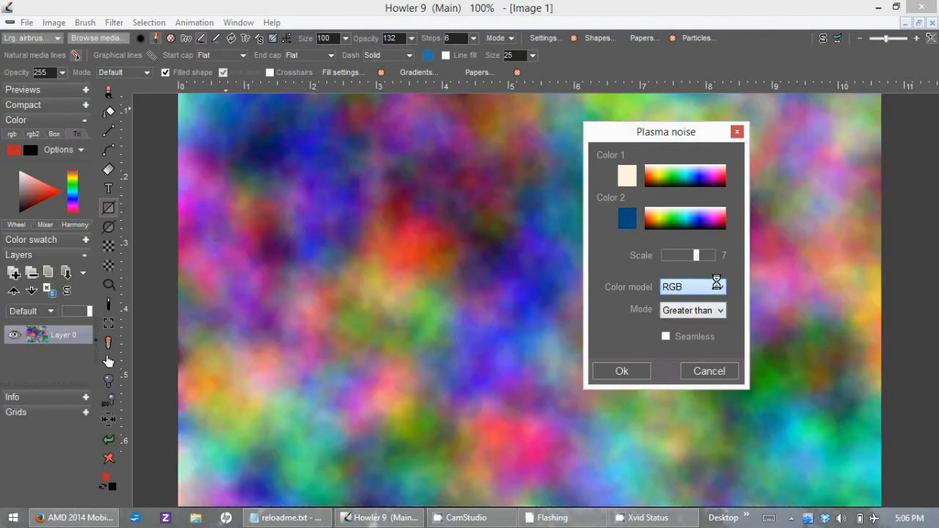
left_click(710, 288)
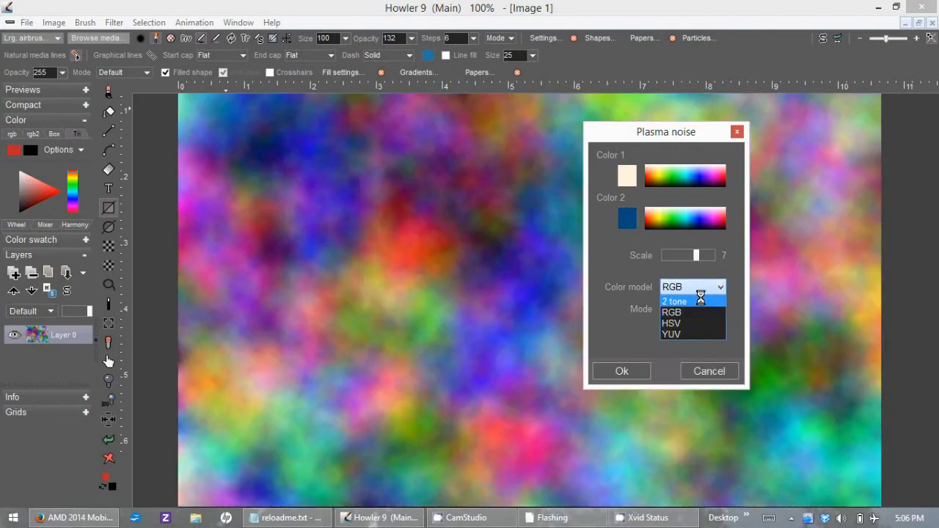
left_click(702, 300)
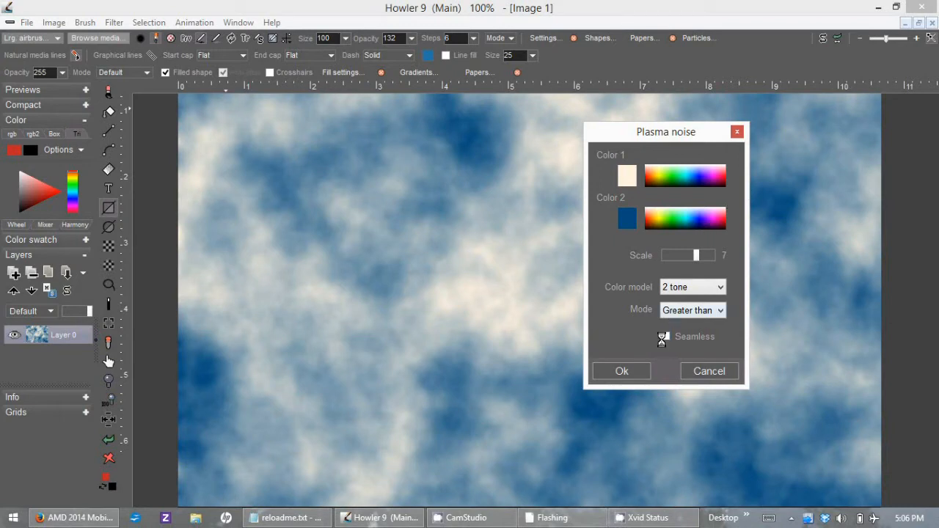
Step: Apply the cream and blue plasma and start a second Plasma noise pass in Complement mode
left_click(636, 369)
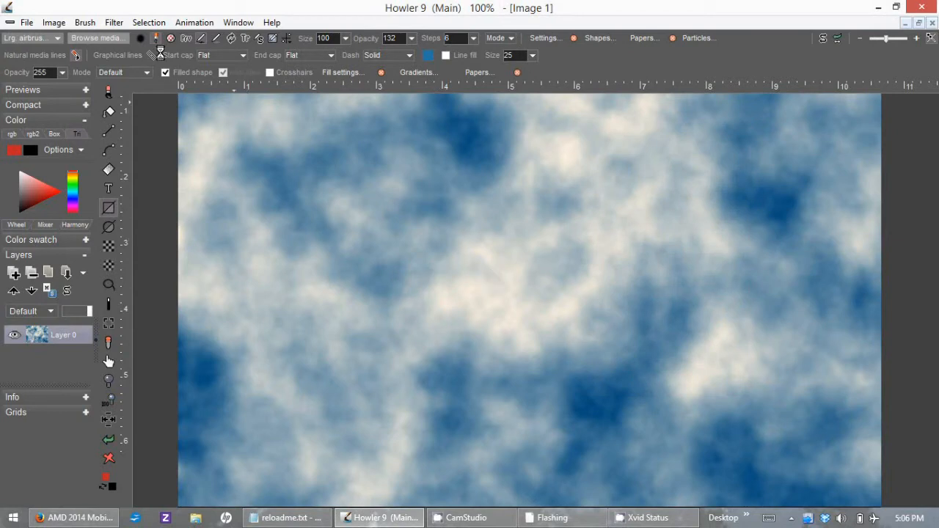
left_click(113, 22)
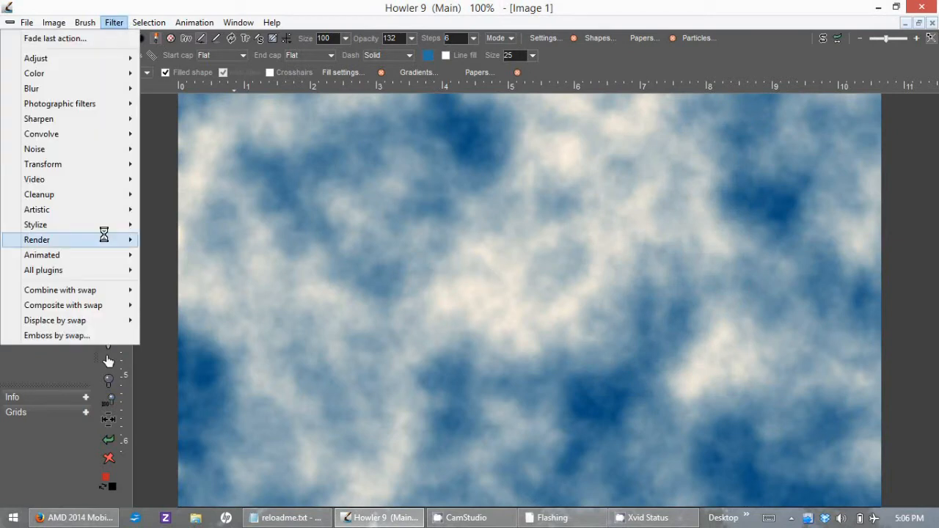
mouse_move(105, 240)
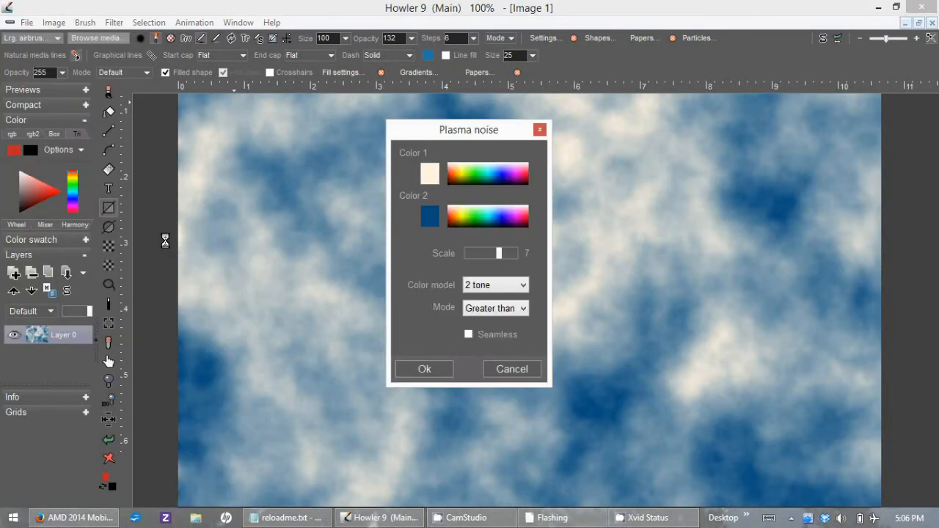
left_click(490, 309)
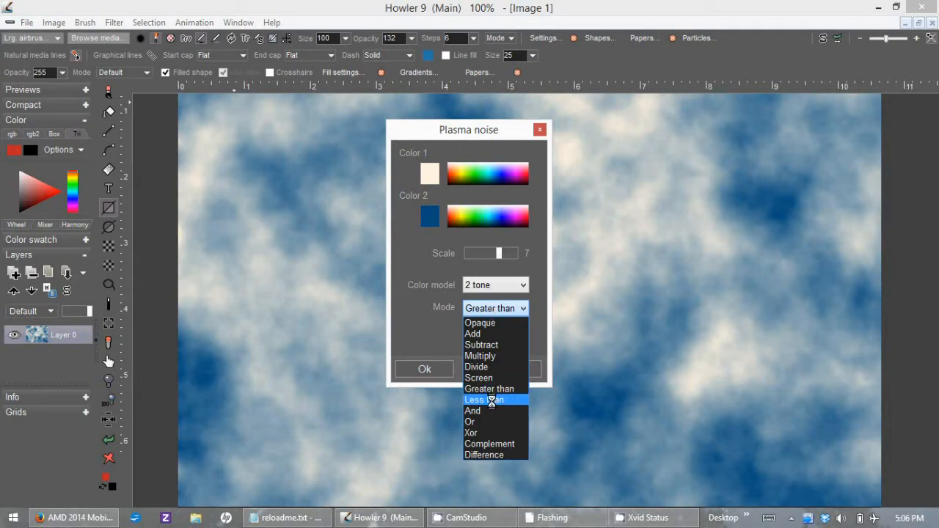
left_click(490, 444)
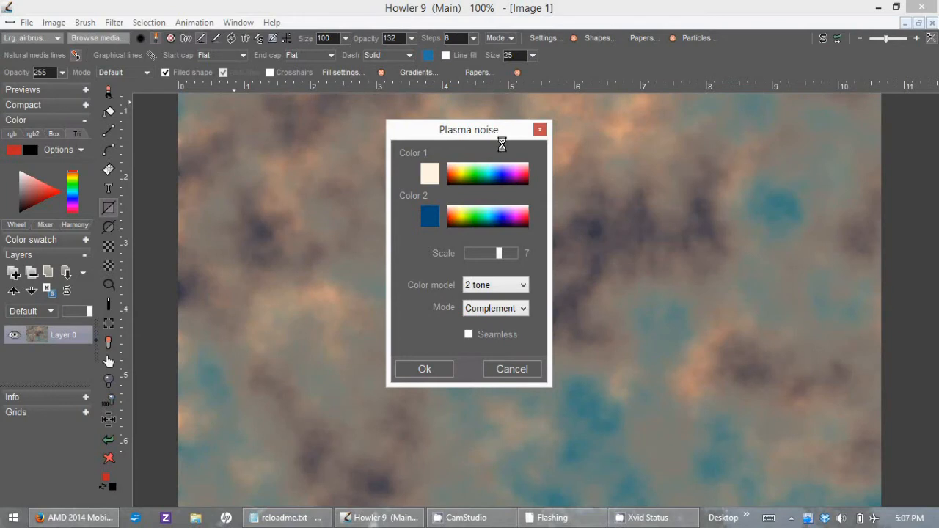
left_click_drag(487, 131, 719, 167)
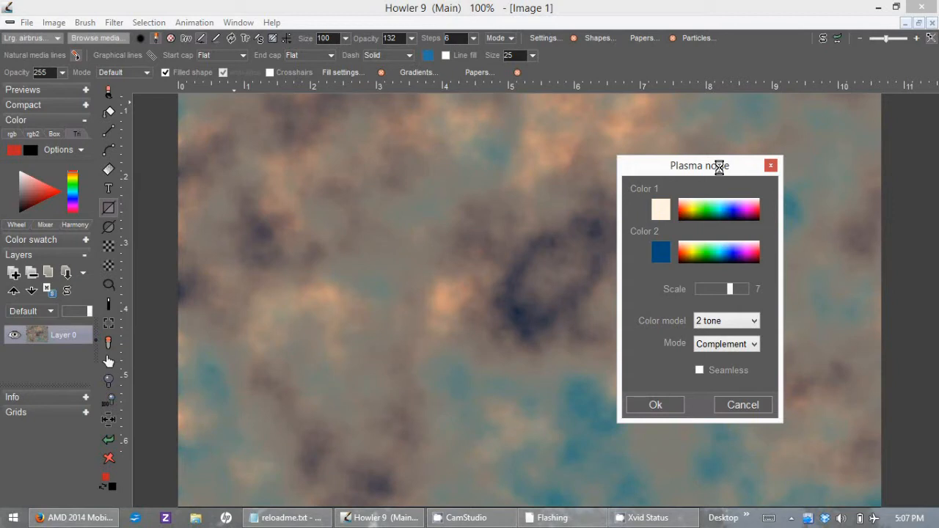
Step: Set color 1 to golden yellow and color 2 to dark navy blue, and apply the Complement plasma noise
left_click(687, 207)
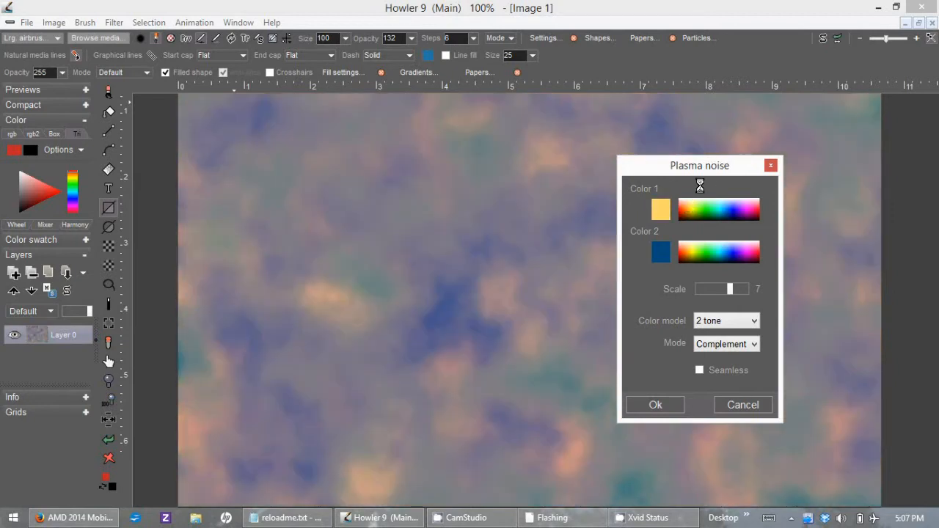
left_click_drag(703, 166, 760, 163)
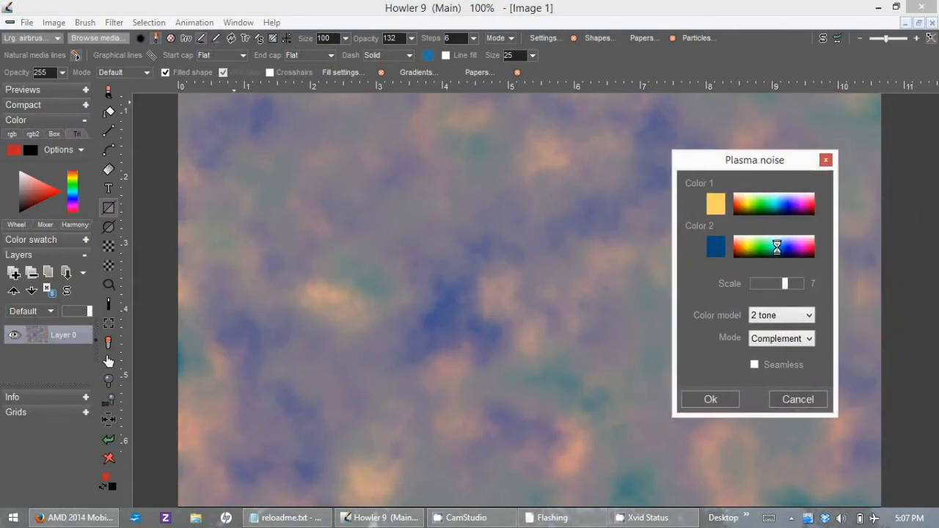
left_click(780, 251)
mouse_move(779, 251)
left_mouse_down()
mouse_move(787, 255)
mouse_move(759, 252)
mouse_move(786, 256)
left_mouse_up()
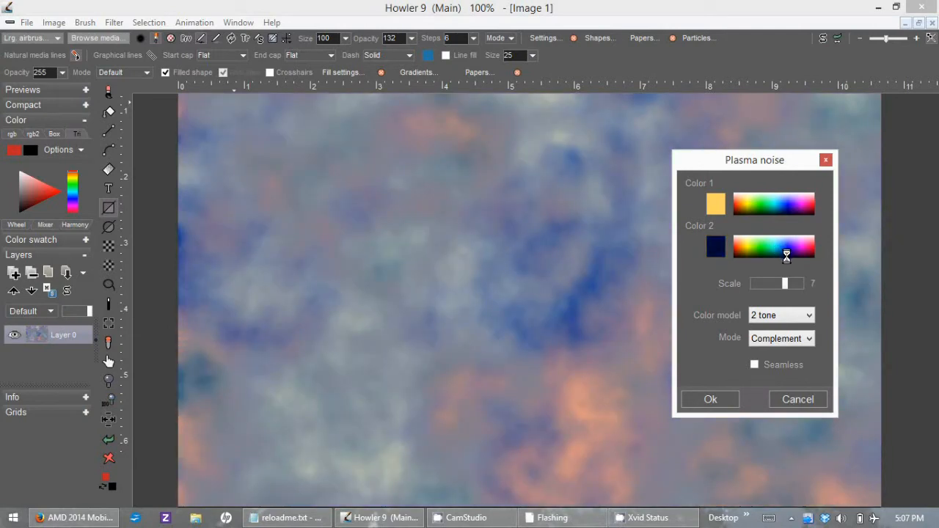
left_click_drag(786, 256, 785, 254)
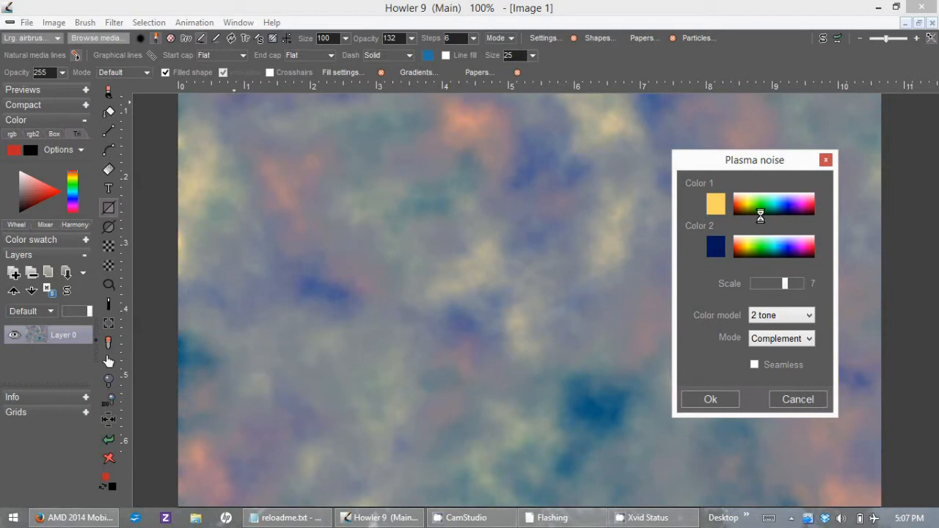
left_click(710, 399)
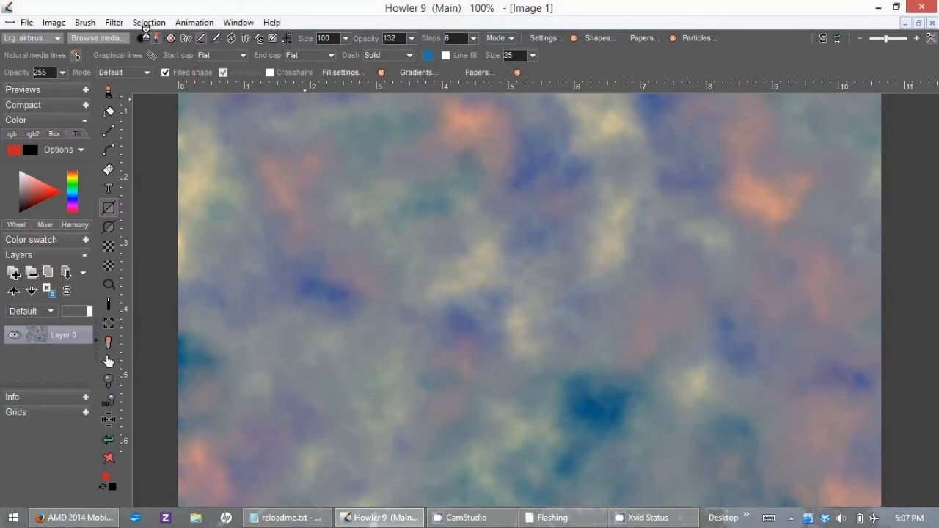
Step: Expand the dynamic range of the layered plasma image
left_click(58, 23)
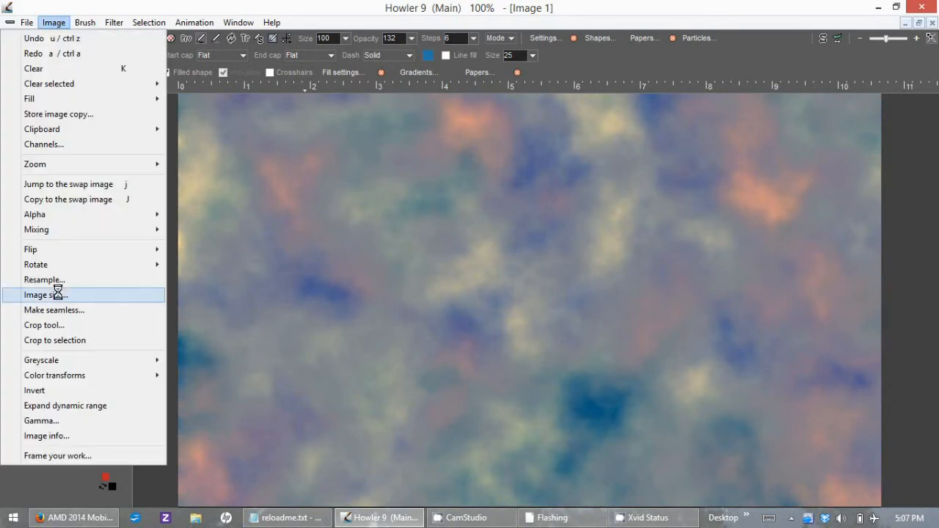
left_click(81, 406)
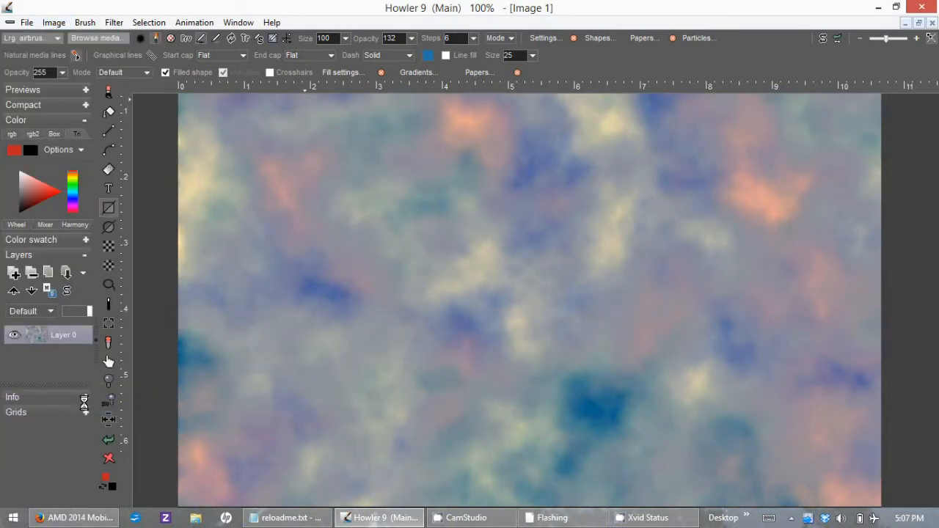
left_click(114, 23)
mouse_move(108, 133)
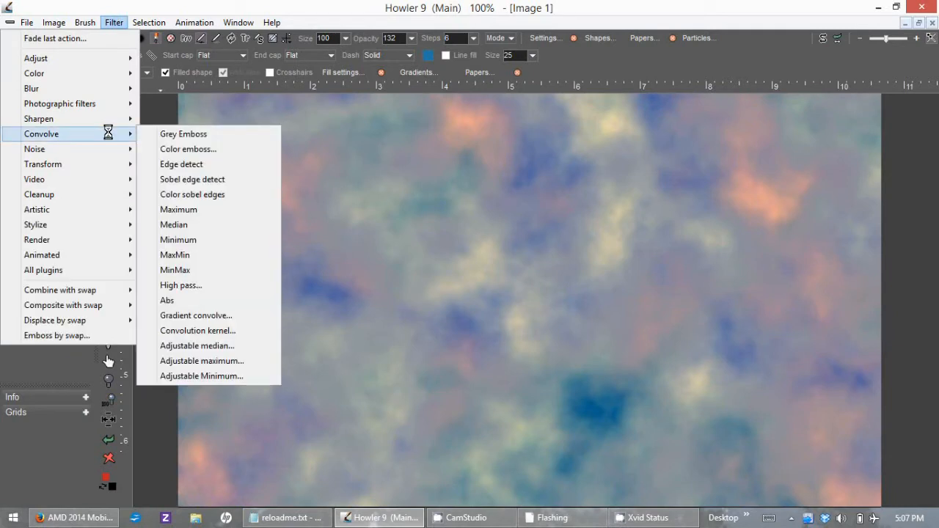
left_click(142, 104)
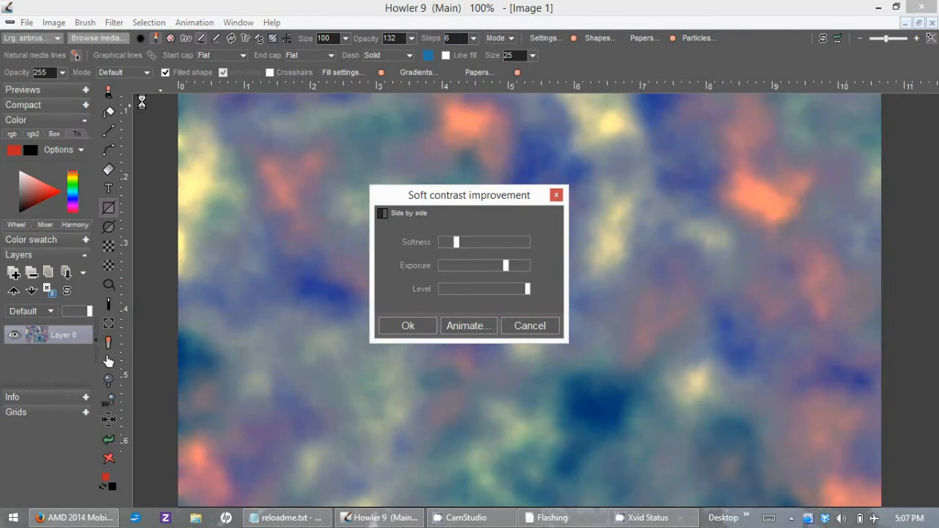
left_click(521, 325)
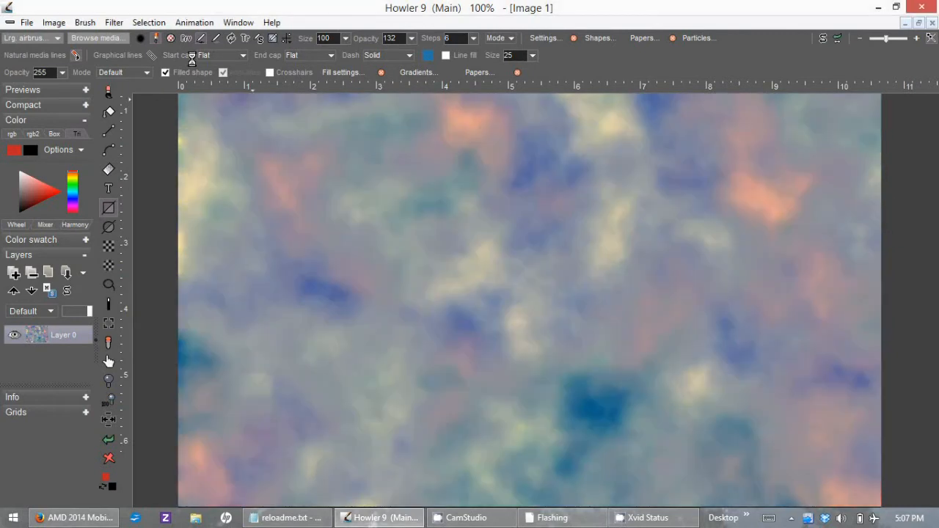
Step: Start another Plasma noise pass in Greater than mode and move its dialog aside to reveal the image
left_click(113, 21)
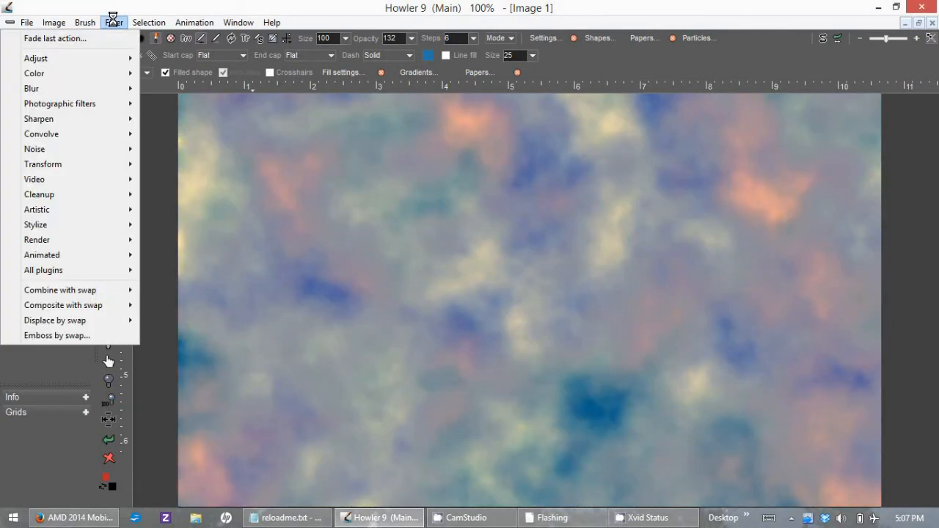
left_click(141, 240)
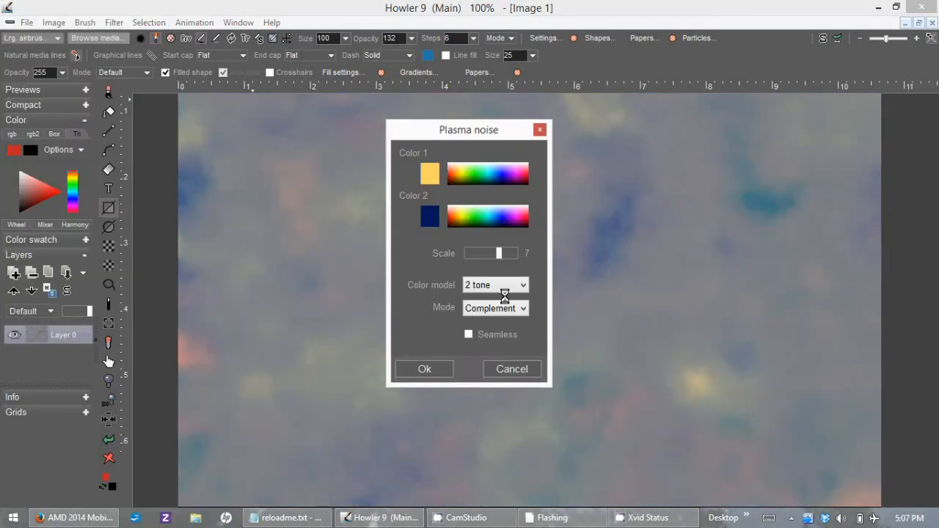
left_click(505, 308)
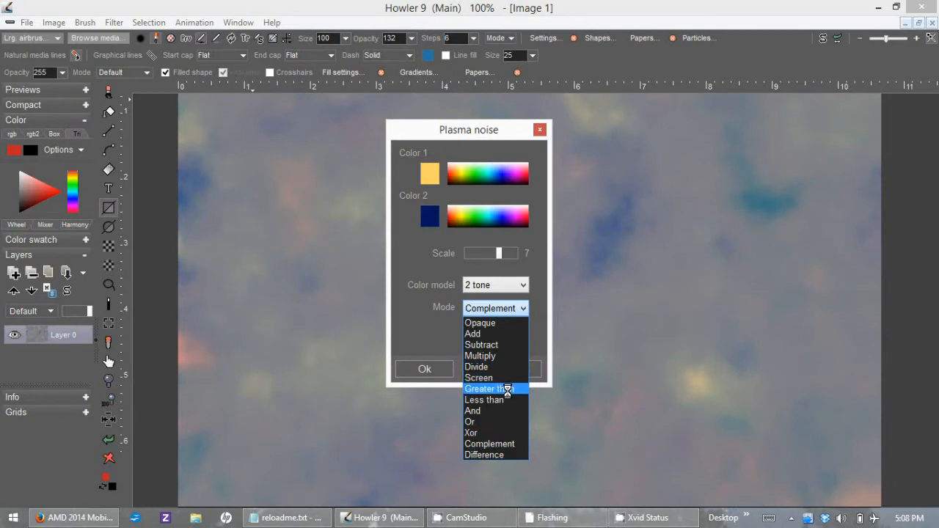
left_click(507, 389)
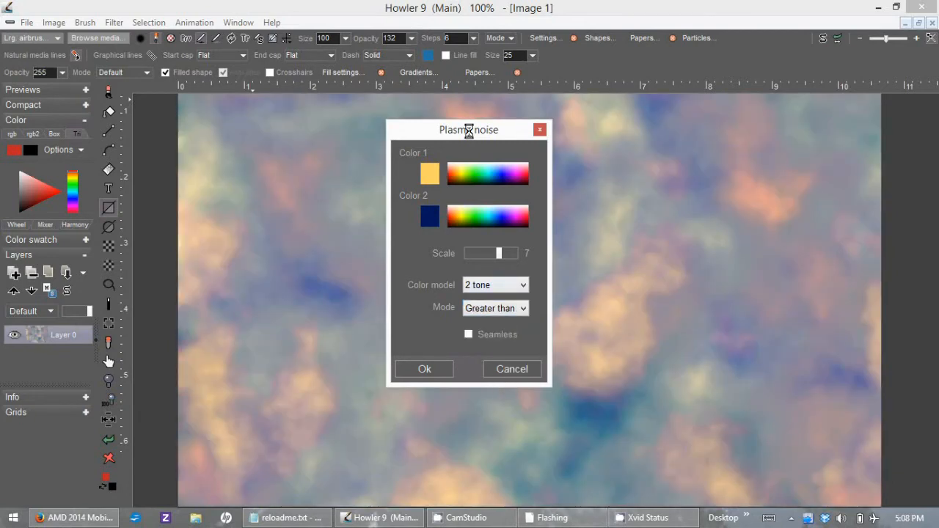
left_click_drag(469, 132, 732, 190)
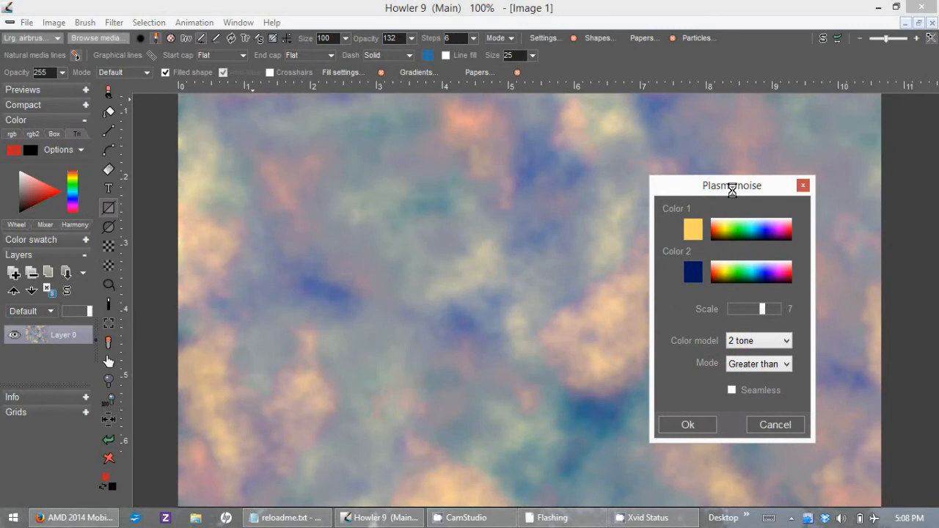
left_click_drag(730, 186, 812, 234)
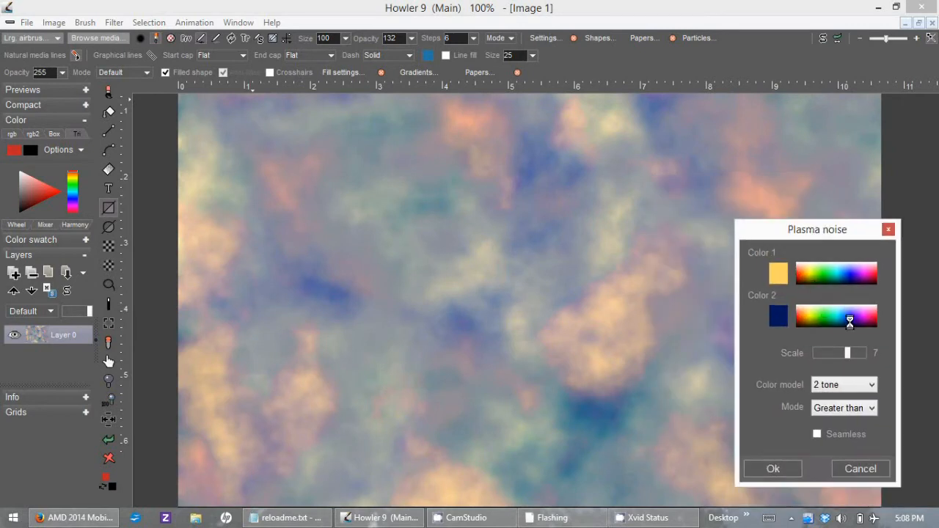
Step: Set color 1 to amber yellow and color 2 to dark brown for the Greater than plasma noise
left_click(849, 329)
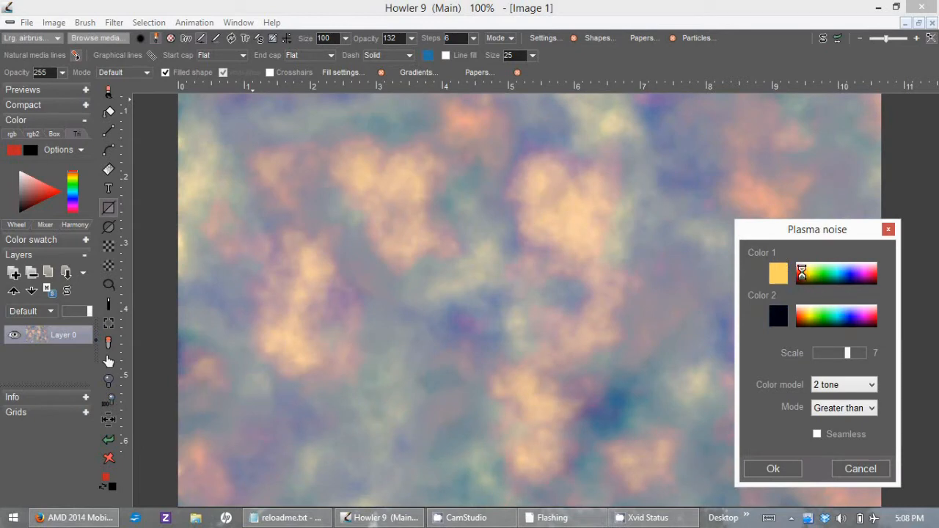
left_click(800, 271)
mouse_move(800, 272)
left_mouse_down()
mouse_move(801, 258)
mouse_move(806, 273)
left_mouse_up()
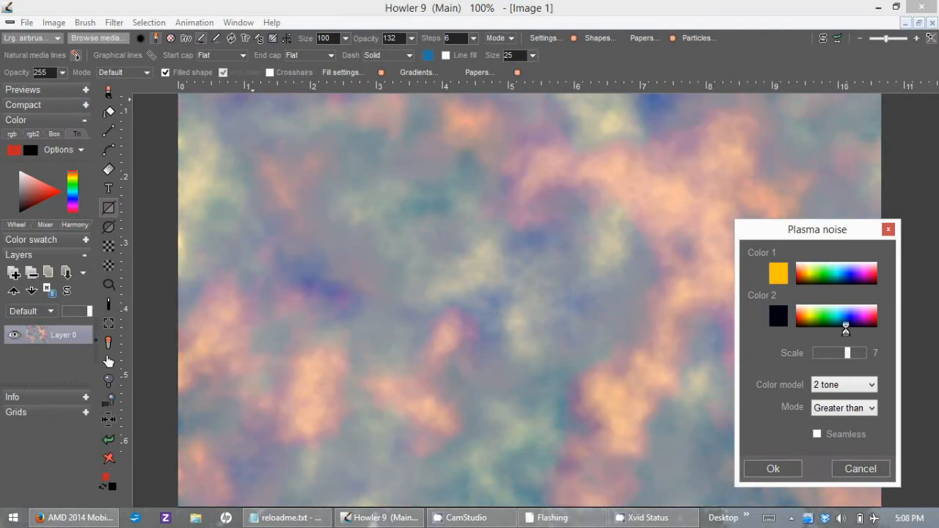
left_click_drag(844, 325, 801, 320)
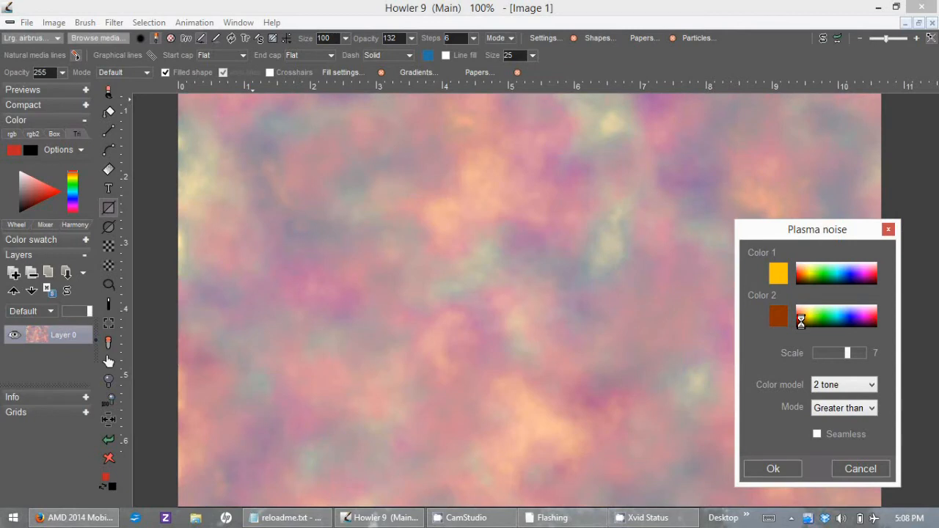
left_click_drag(801, 321, 801, 322)
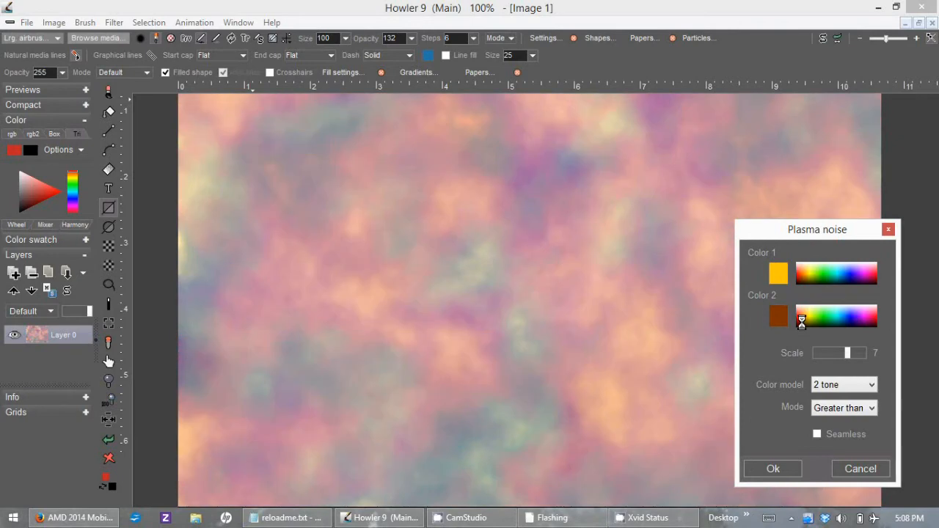
left_click_drag(801, 320, 803, 324)
Step: Set the plasma scale to 8 and color 1 to orange, and apply the noise pass
mouse_move(847, 354)
left_mouse_down()
mouse_move(839, 354)
mouse_move(854, 353)
left_mouse_up()
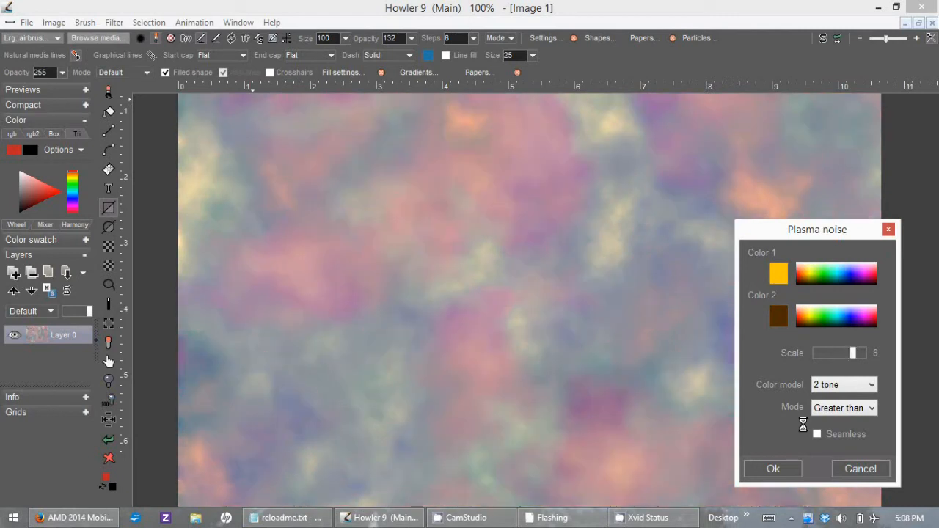
left_click(803, 272)
left_click(802, 272)
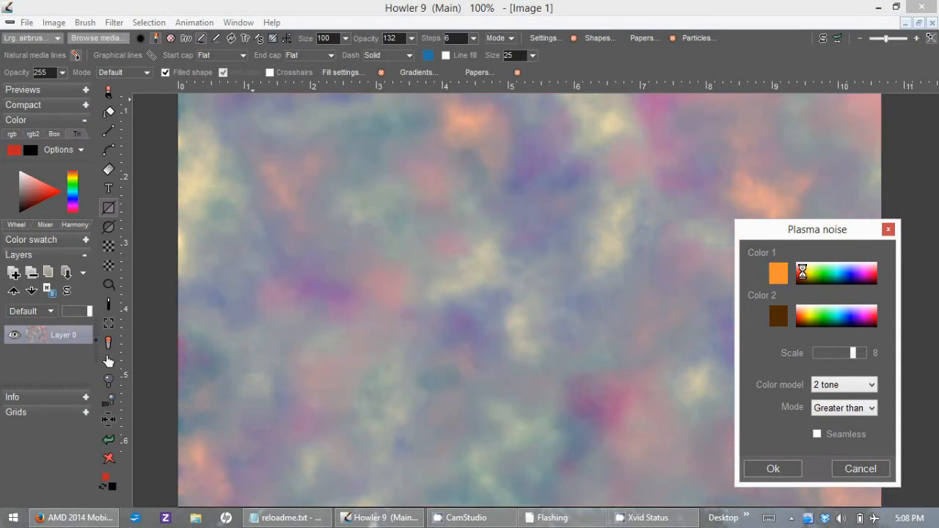
left_click(774, 469)
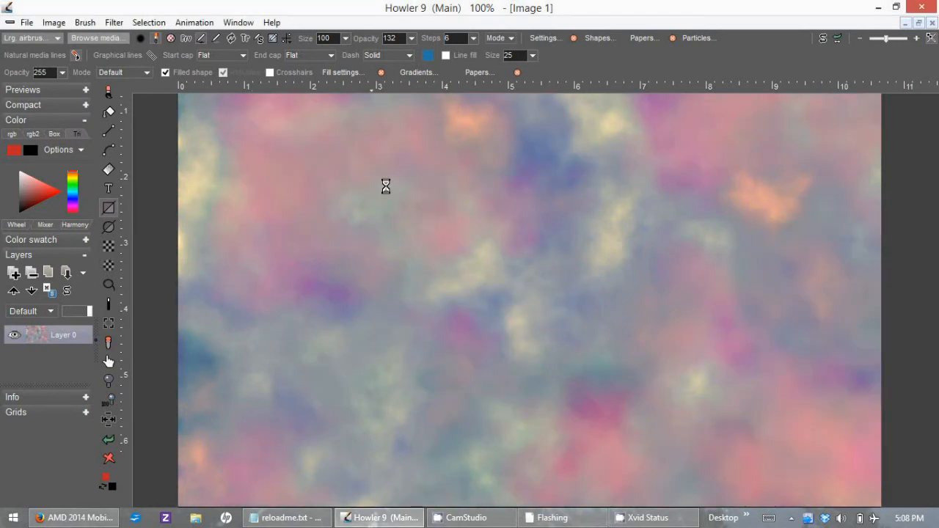
Step: Adjust the image levels by raising the input black point and lowering the input white point toward the histogram, and apply
left_click(113, 23)
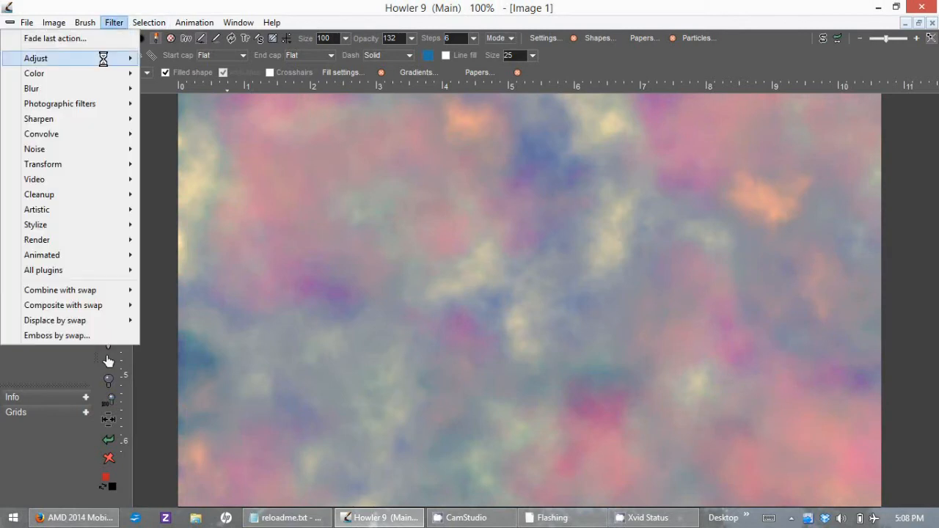
mouse_move(110, 58)
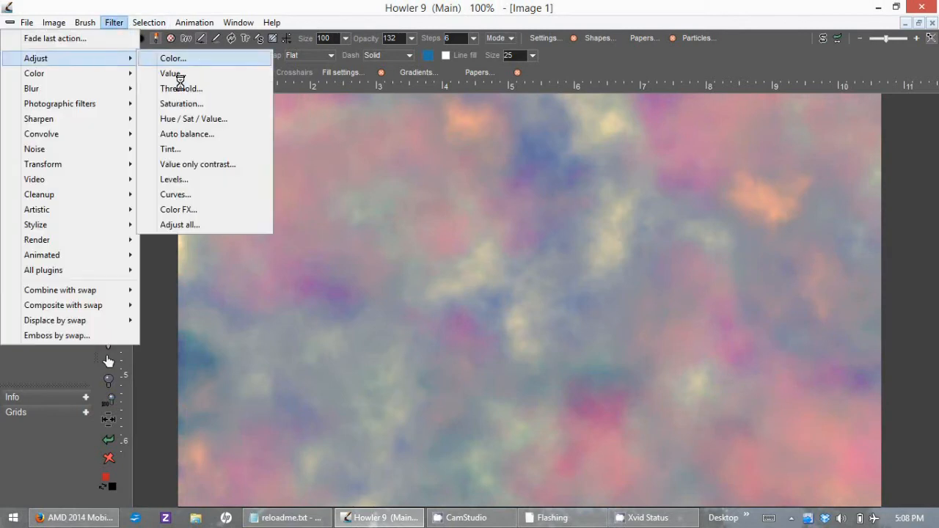
left_click(180, 179)
left_click_drag(385, 305, 451, 309)
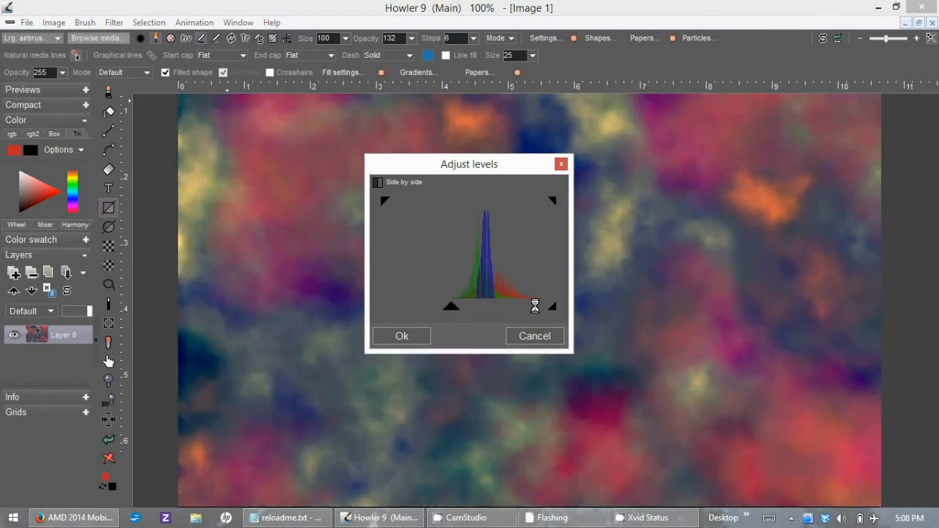
left_click_drag(551, 306, 541, 306)
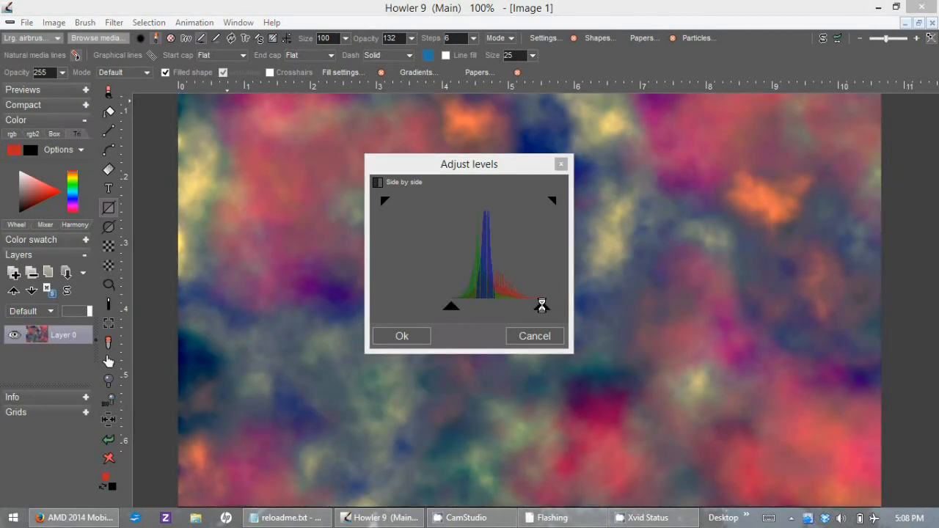
left_click(455, 307)
left_click_drag(455, 307, 440, 309)
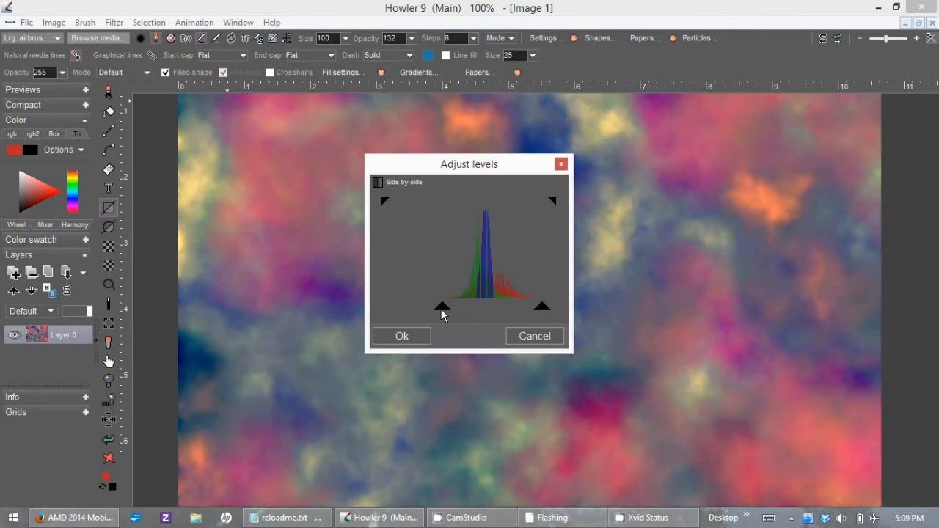
left_click(416, 335)
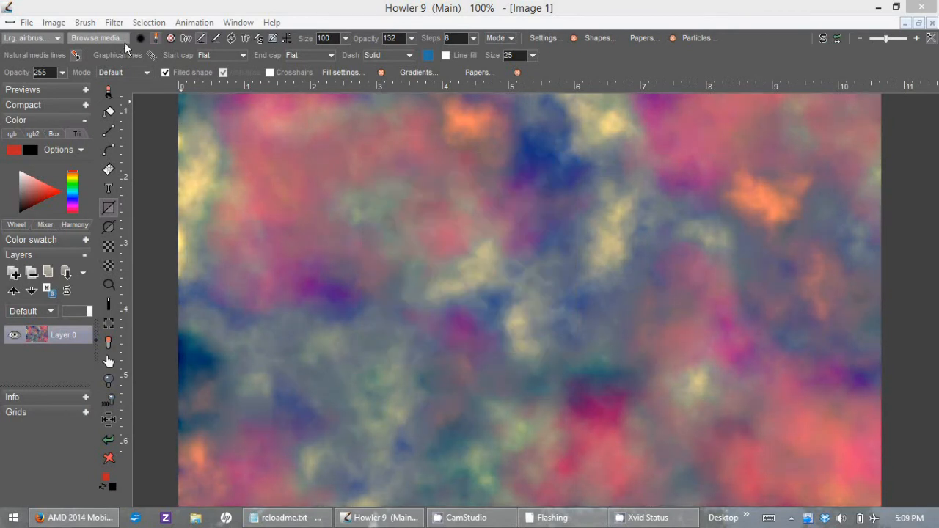
Step: Start a new Plasma noise pass with scale 6, moving its dialog aside to reveal the image
left_click(114, 23)
mouse_move(108, 238)
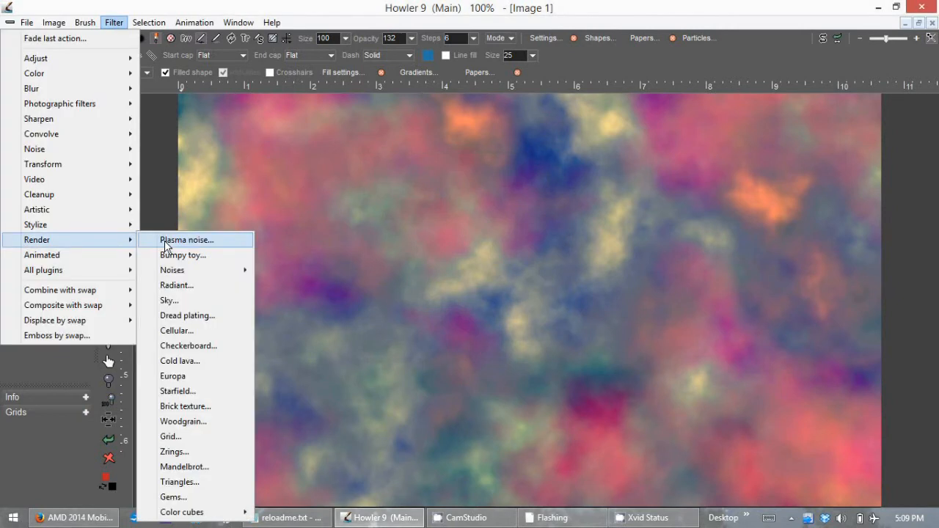
left_click(164, 240)
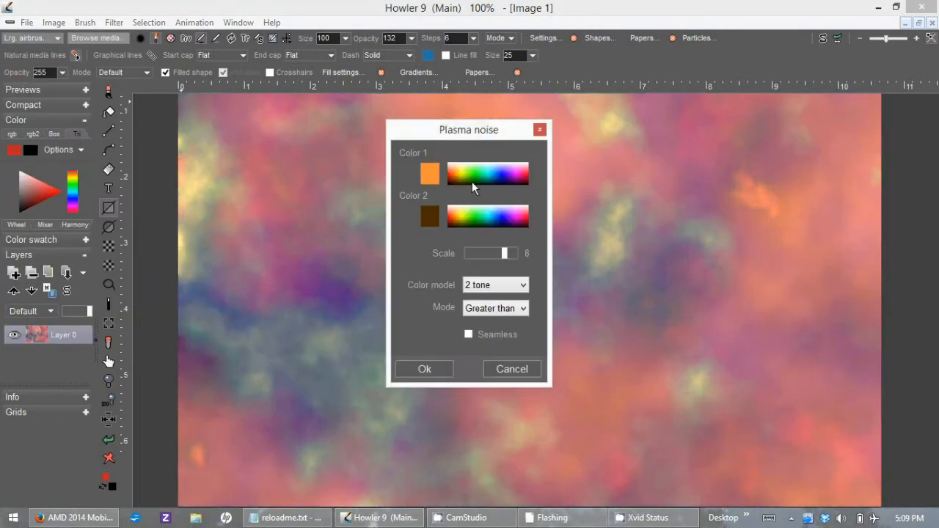
left_click_drag(479, 136, 600, 142)
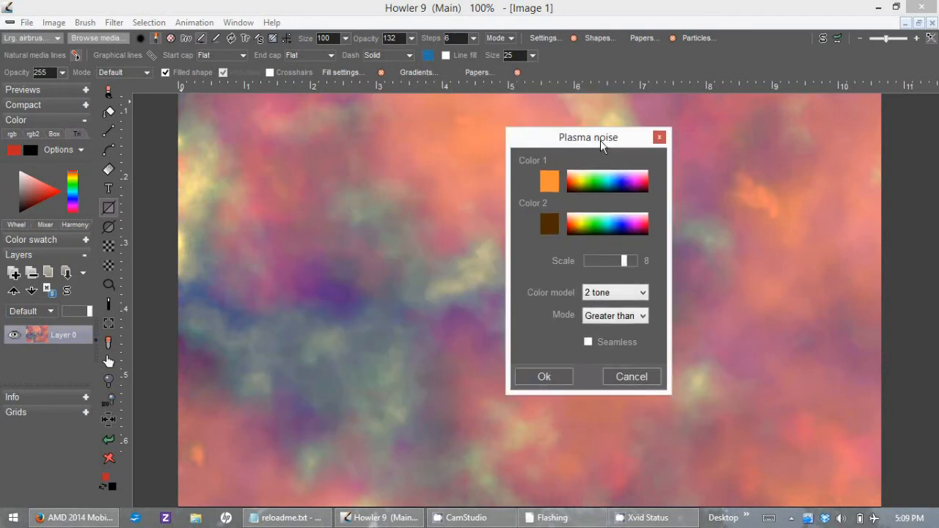
left_click(616, 296)
left_click(615, 293)
left_click(620, 262)
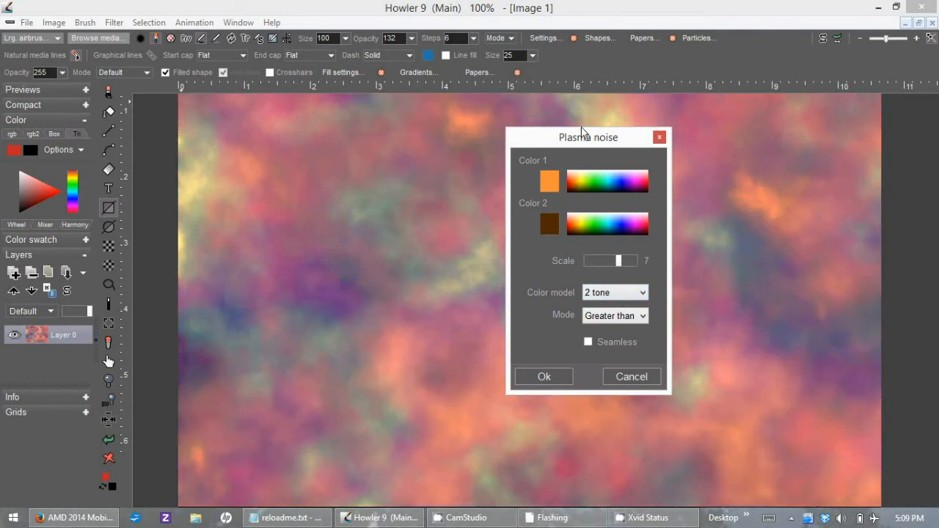
left_click_drag(581, 137, 700, 140)
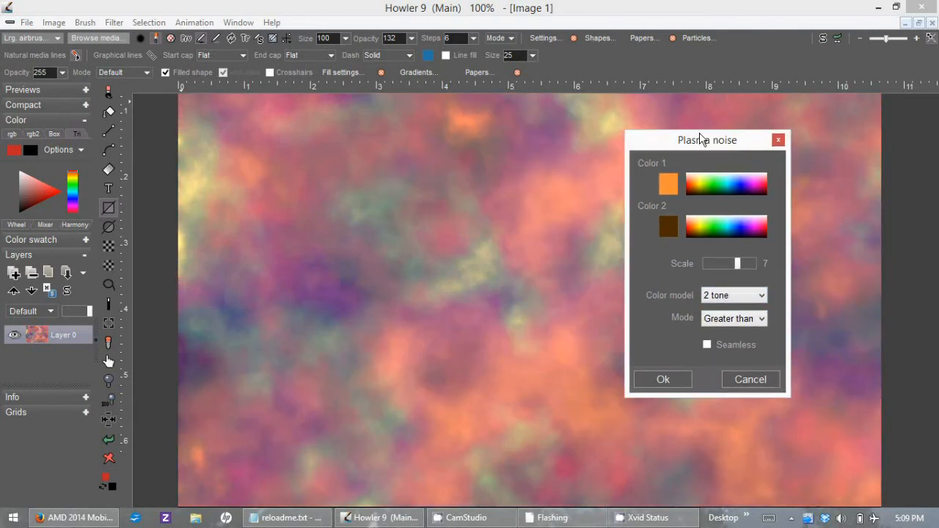
left_click(734, 267)
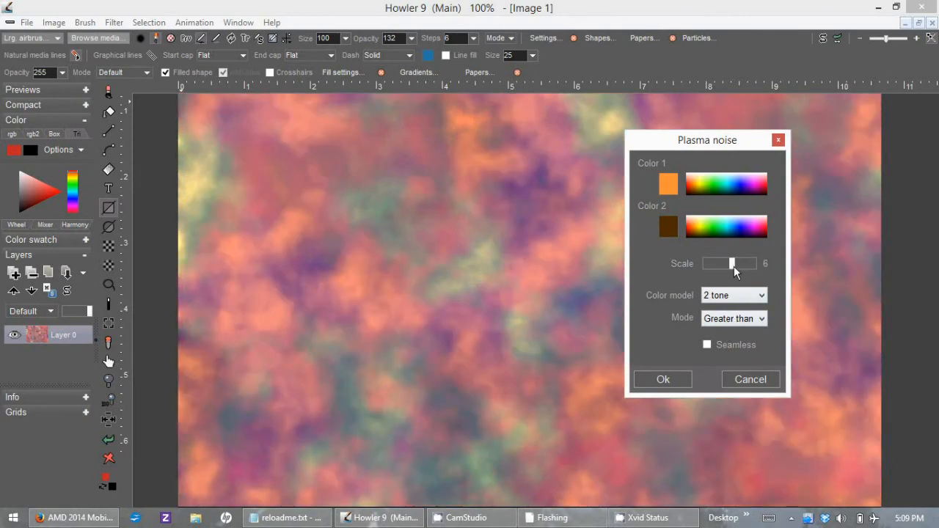
left_click(734, 266)
Step: Try the Less than blend mode for the new plasma noise pass
left_click(732, 321)
left_click(731, 321)
left_click(731, 321)
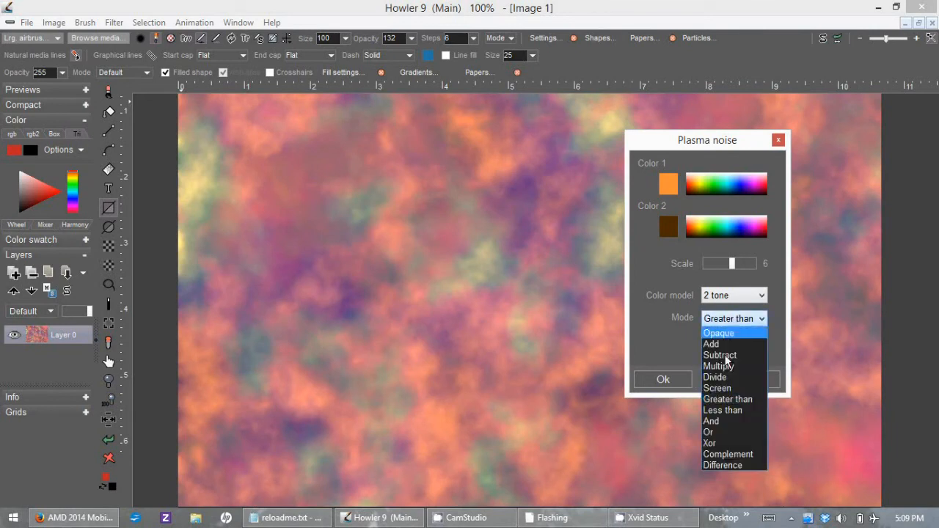
left_click(725, 412)
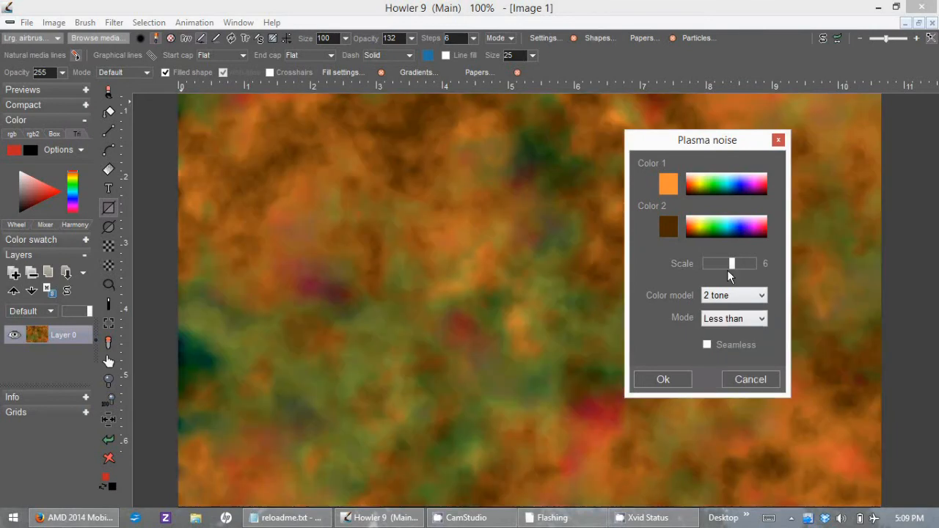
Step: Set the plasma noise's color 1 to white and color 2 to very dark purple
left_click_drag(704, 234, 736, 232)
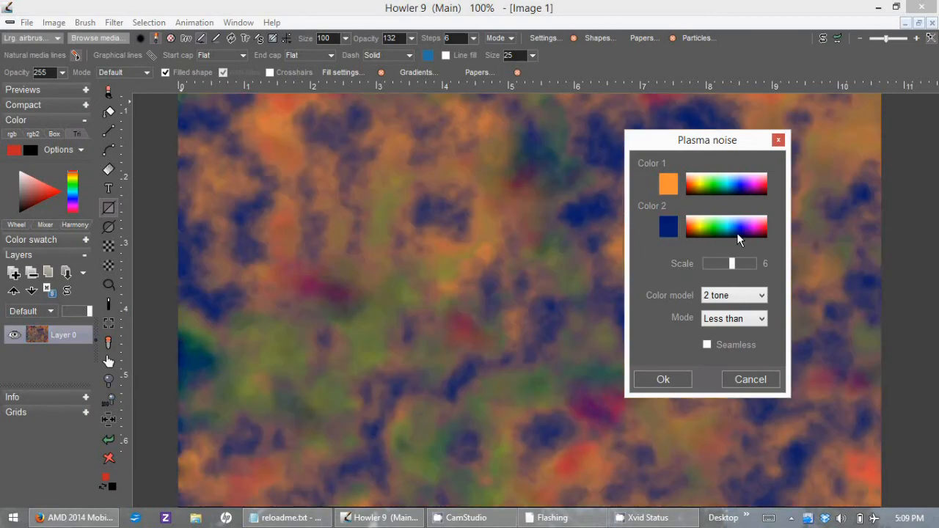
left_click(694, 182)
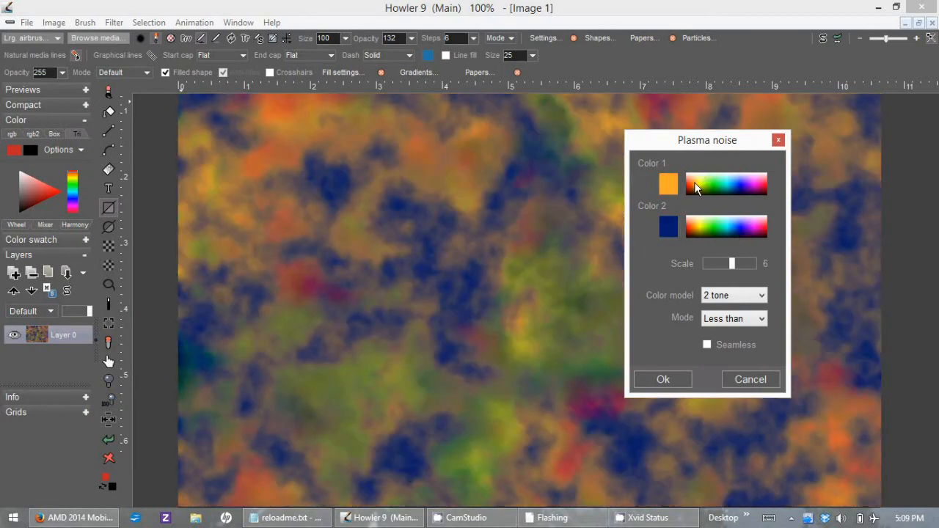
left_click(696, 179)
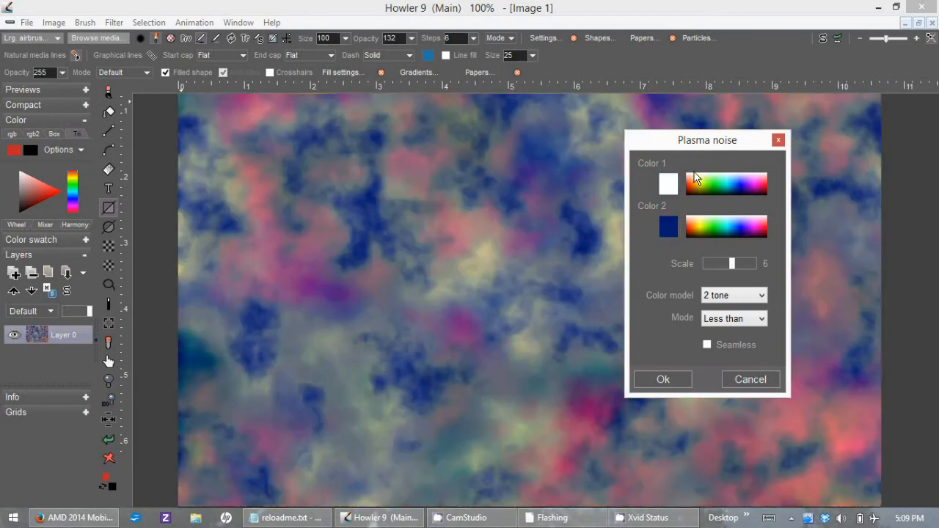
left_click(745, 236)
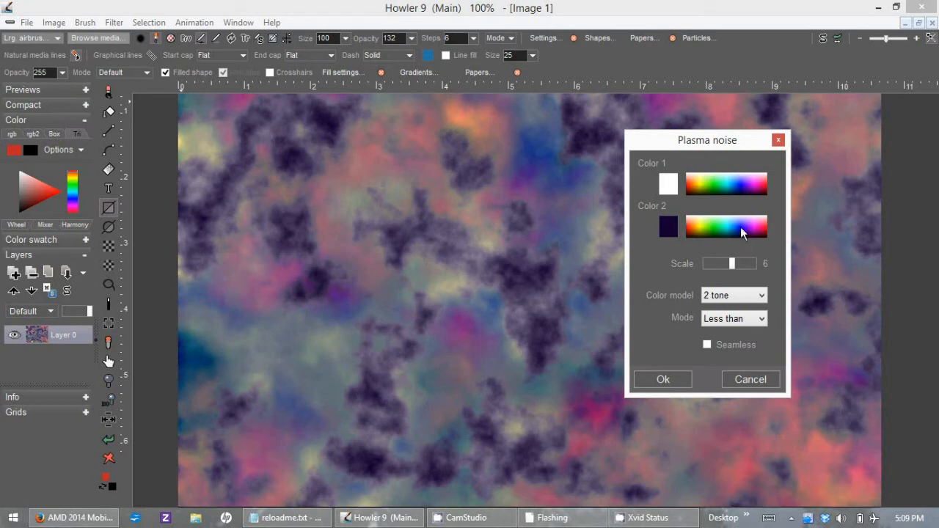
left_click(697, 179)
left_click(696, 173)
Step: Try the Multiply mode for the white and purple plasma noise, and switch it to Complement
left_click(746, 319)
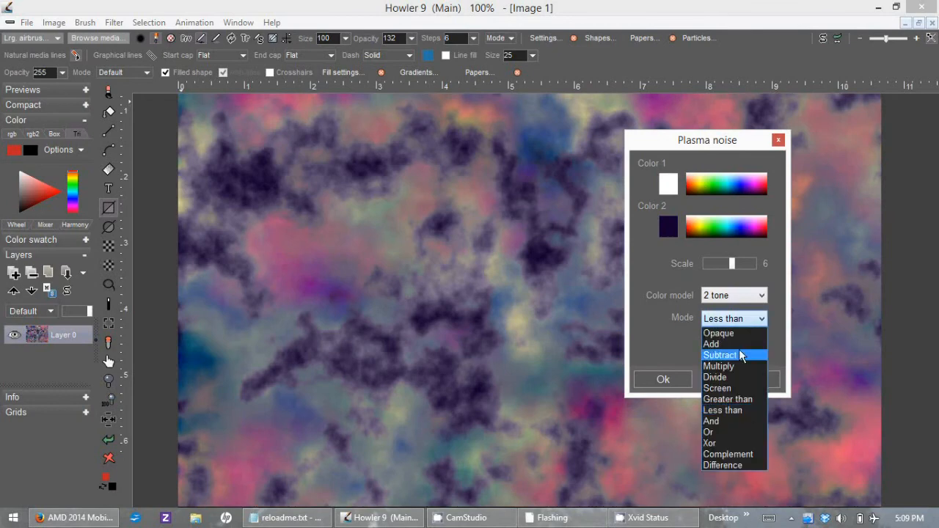
left_click(738, 366)
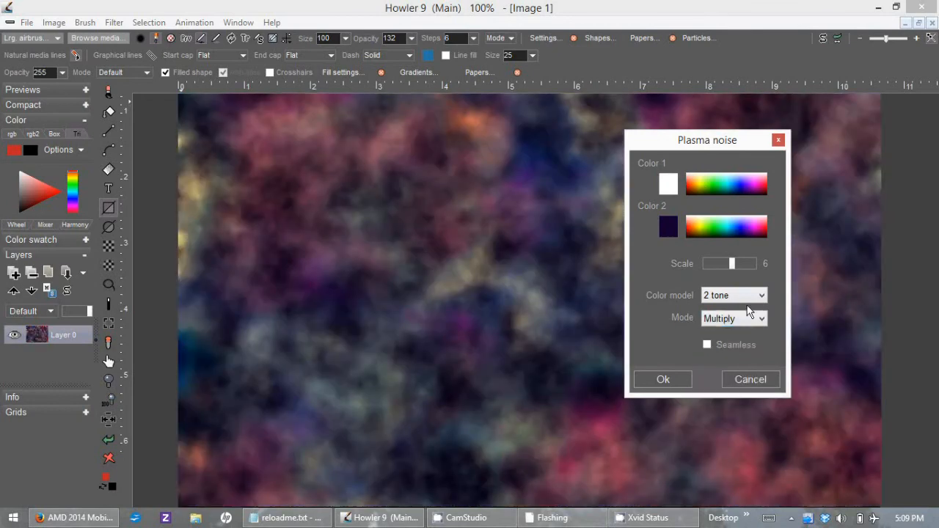
left_click(742, 321)
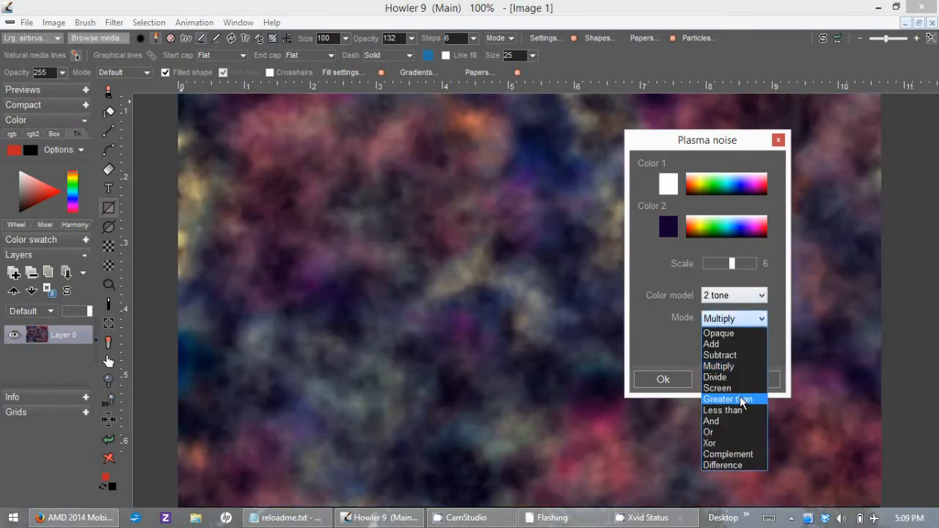
left_click(740, 454)
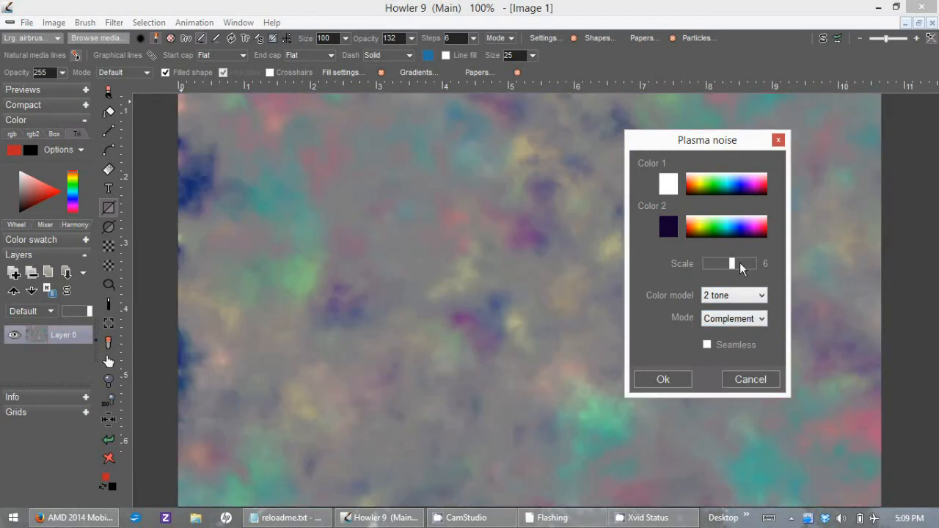
Step: Switch the plasma noise's blend mode to Greater than and set its scale to 7
left_click(742, 298)
left_click(748, 322)
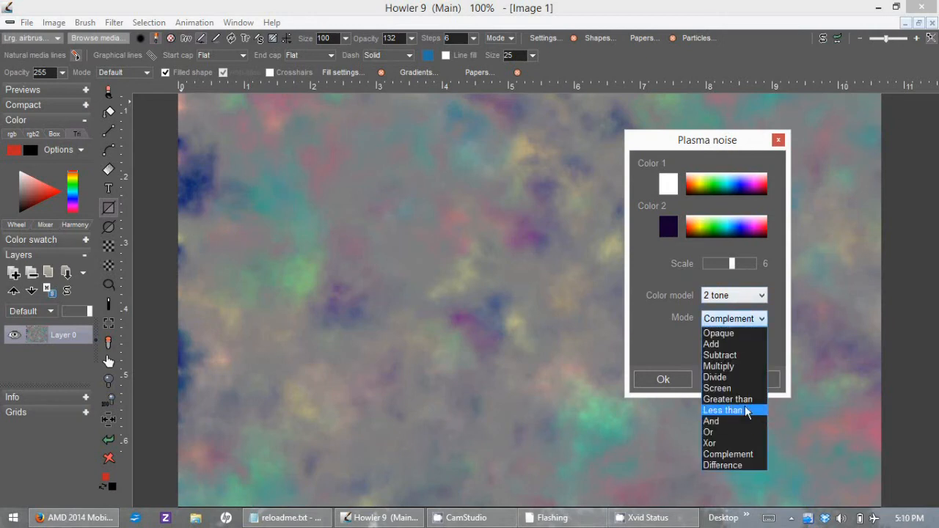
left_click(742, 402)
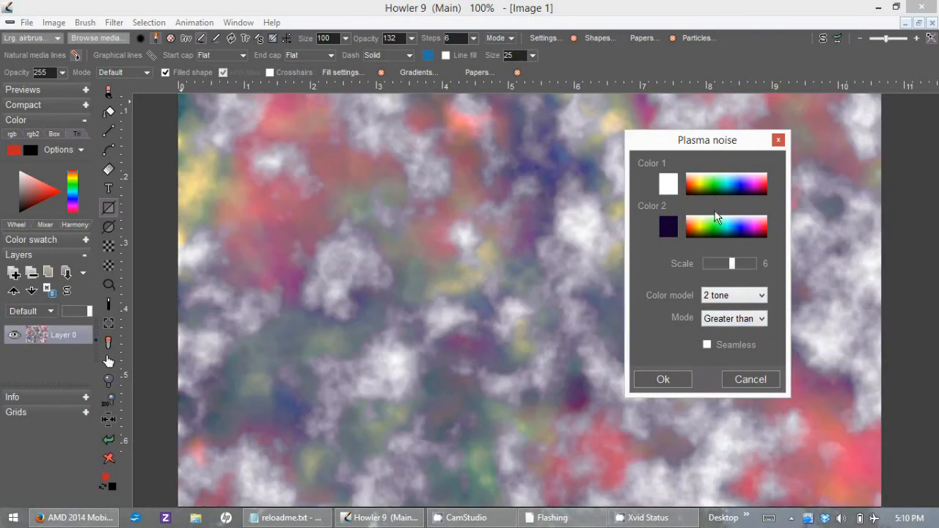
left_click(741, 263)
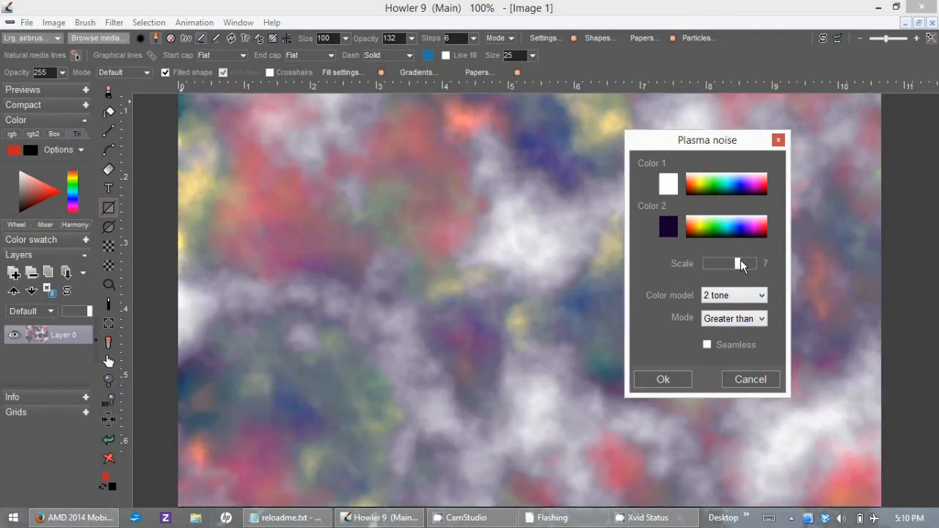
Step: Set the plasma noise's color 1 to golden orange and apply the noise pass to the image
left_click(693, 182)
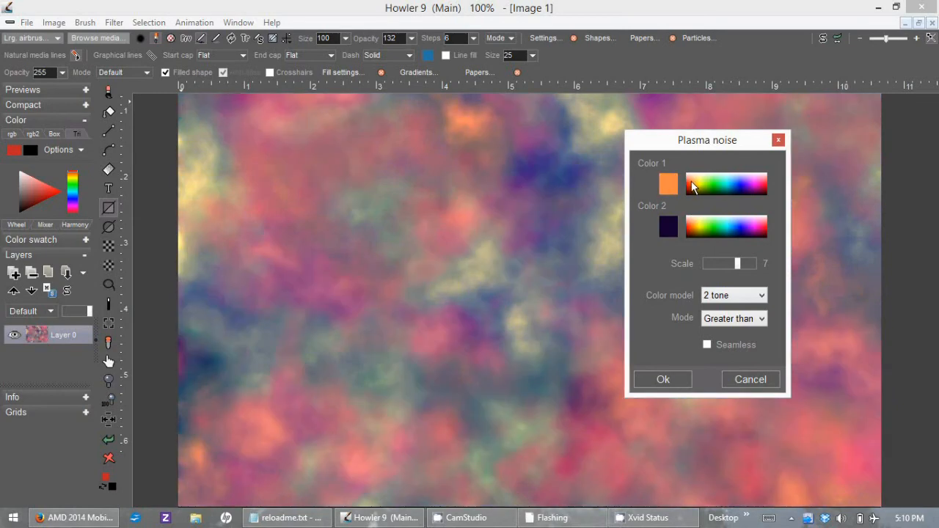
left_click(738, 189)
left_click_drag(738, 189, 693, 187)
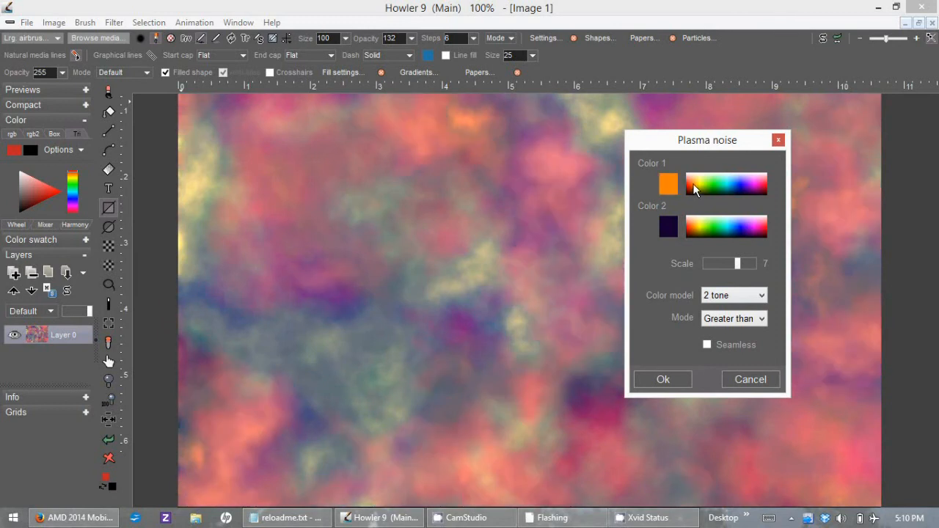
left_click(693, 184)
left_click(696, 183)
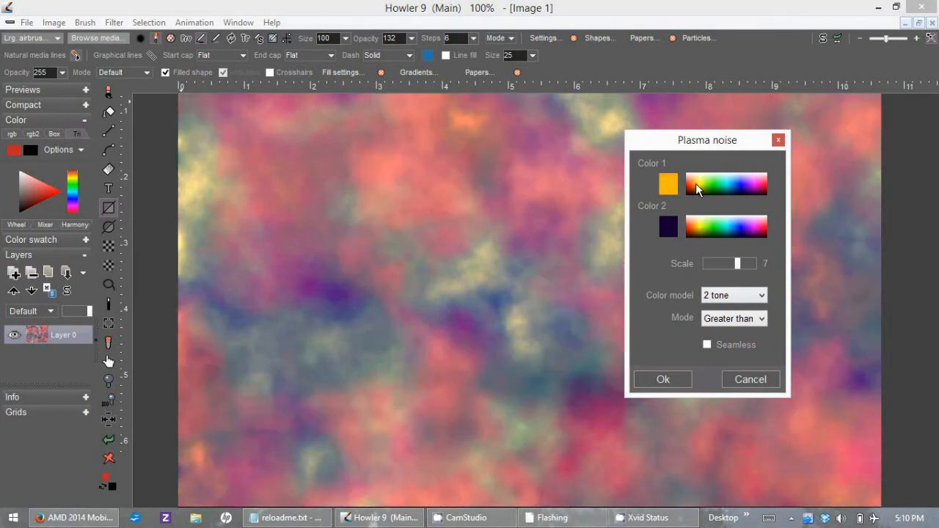
left_click(680, 384)
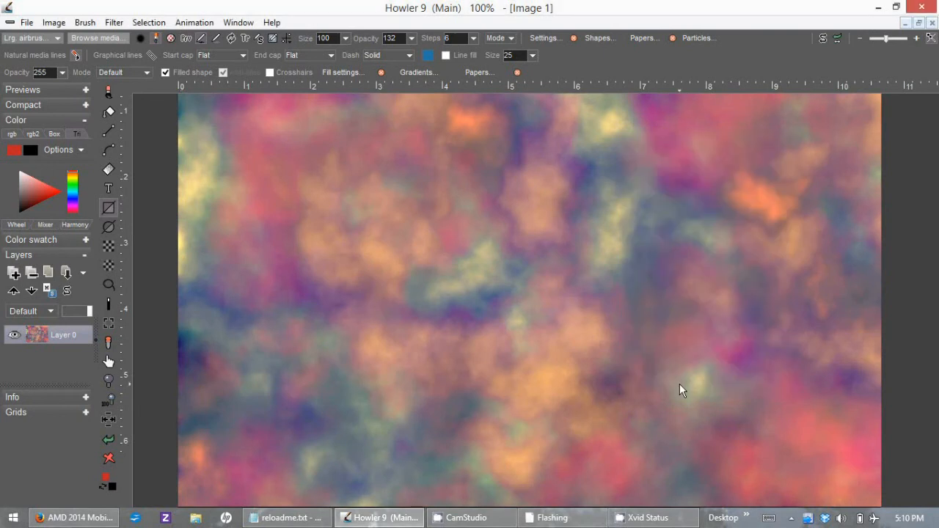